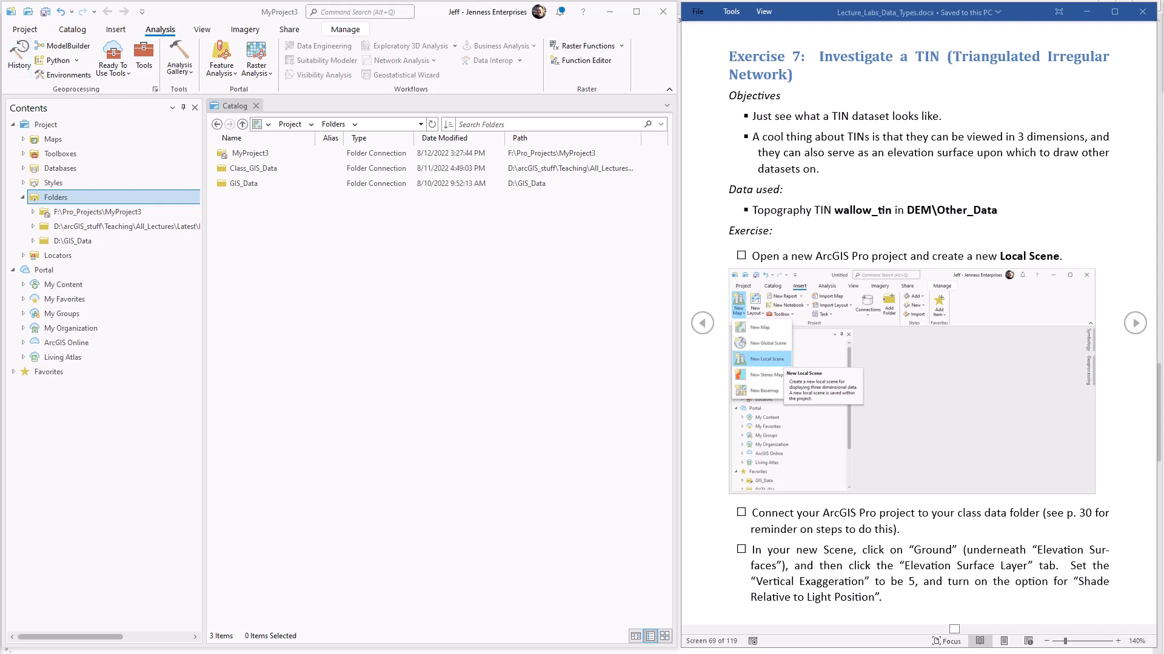
Step: Create a new local scene in the project
click(185, 11)
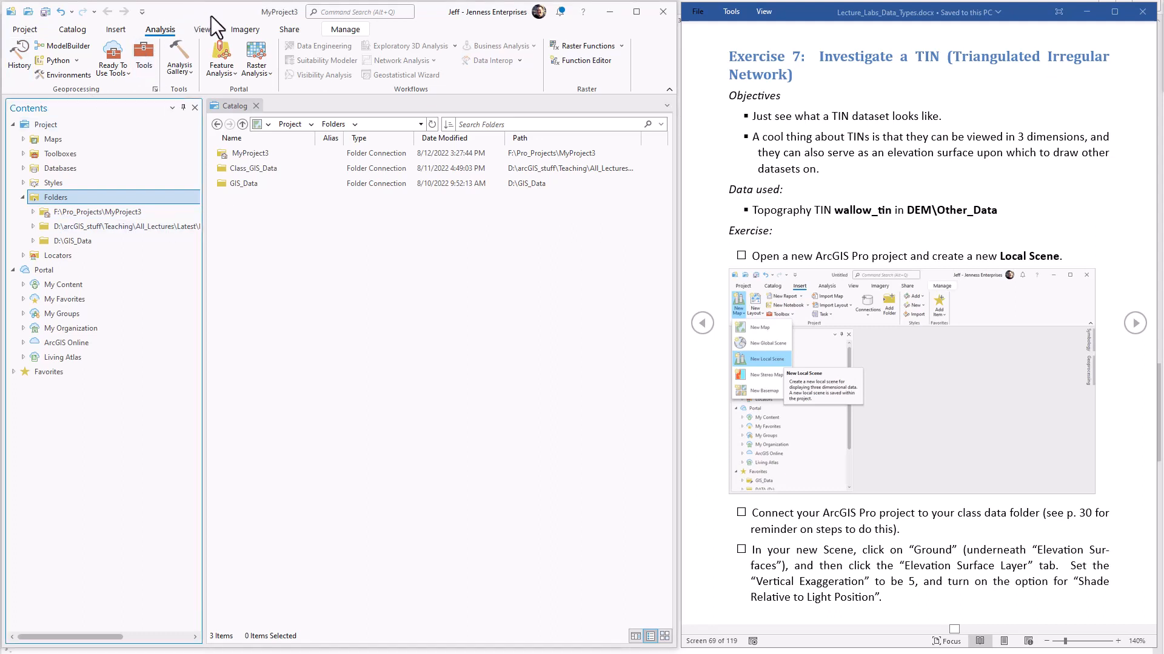
click(117, 29)
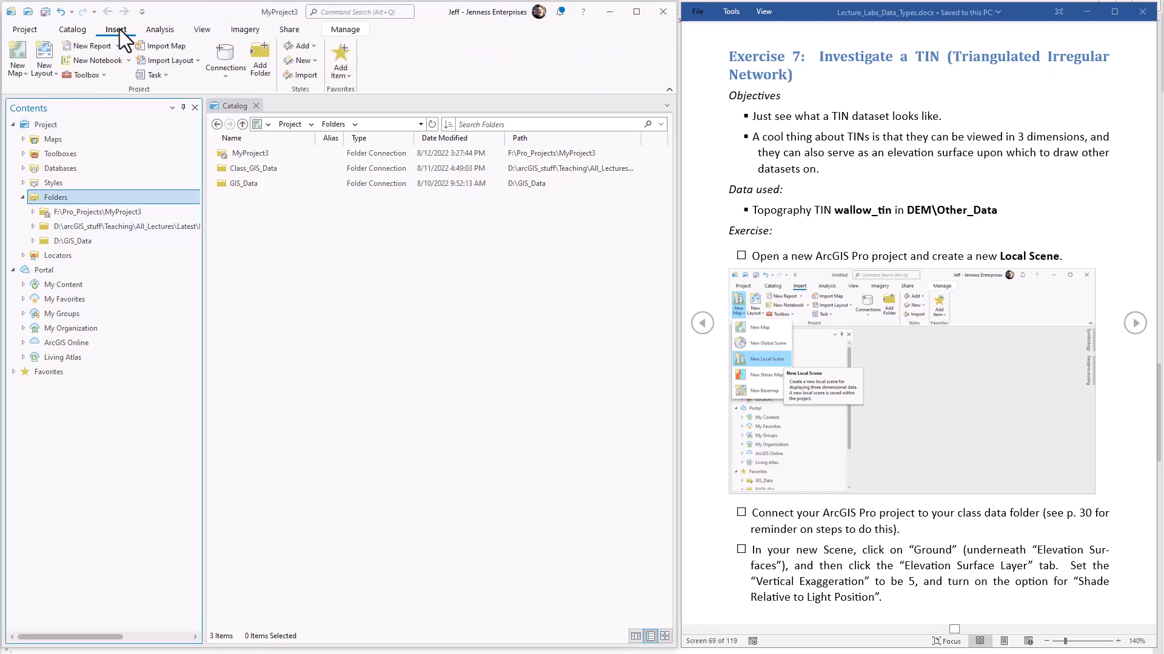
click(23, 75)
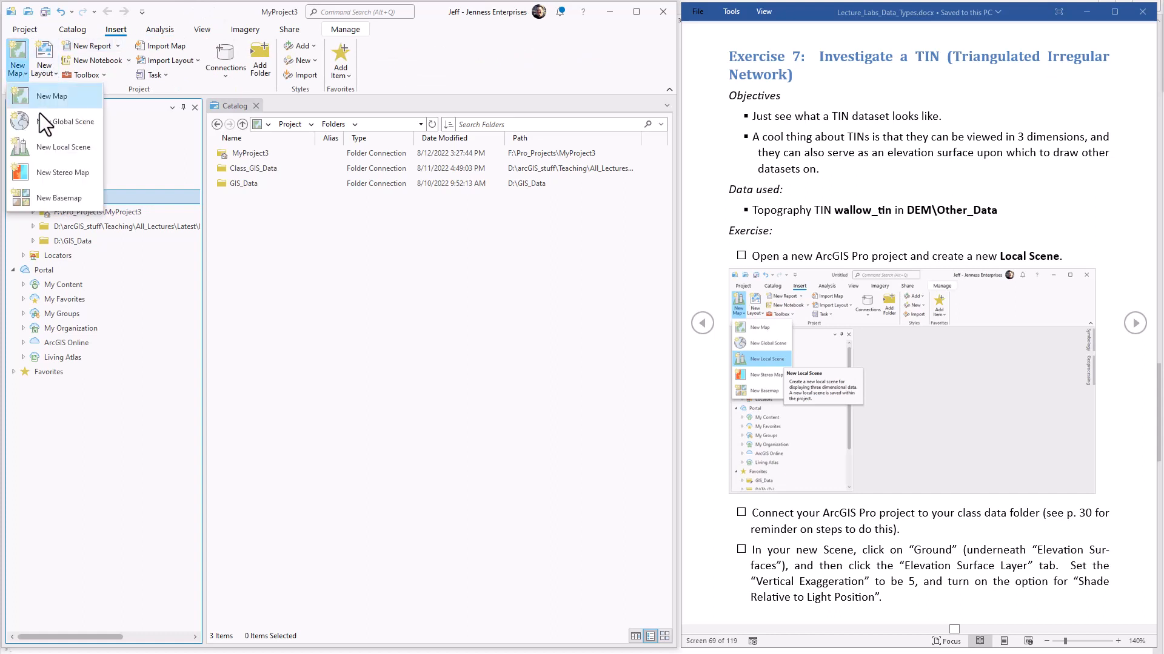
click(56, 148)
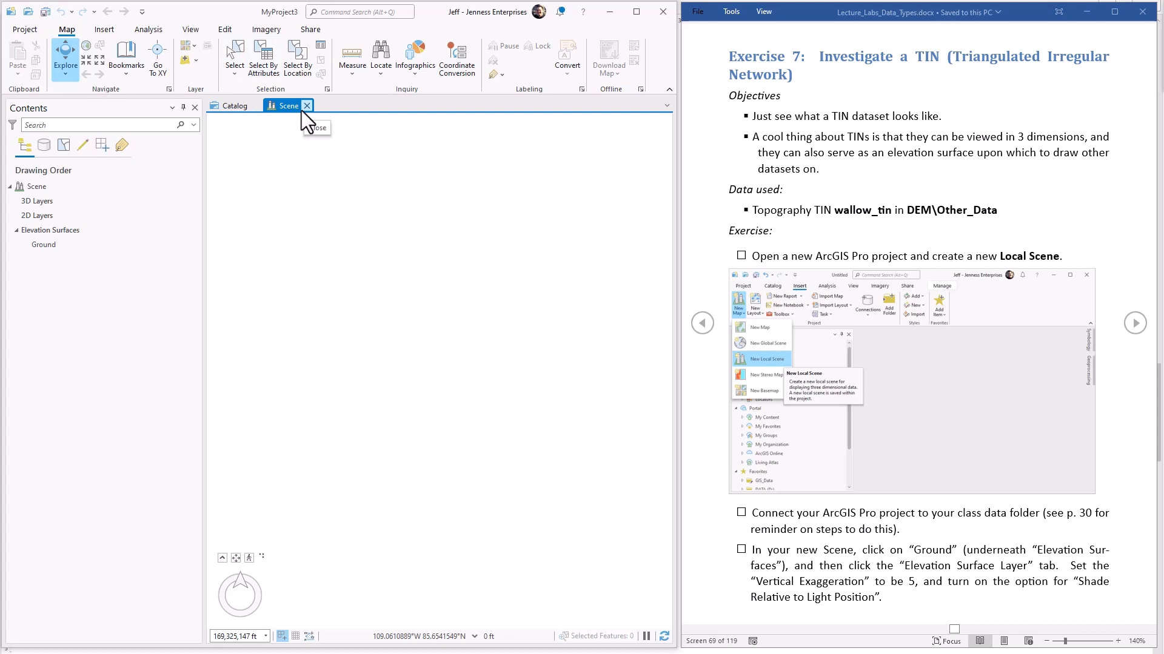
Step: Add the wallow_tin dataset from Class_GIS_Data\DEM\Other_Data as an elevation source layer for the Ground surface
click(57, 247)
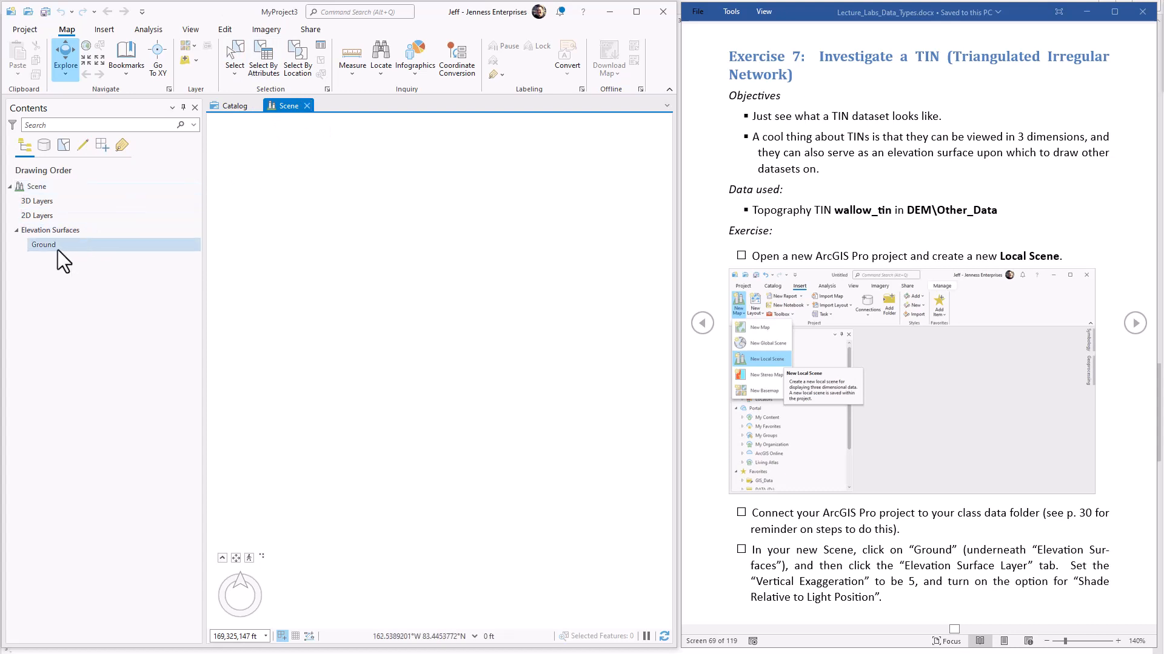
click(52, 247)
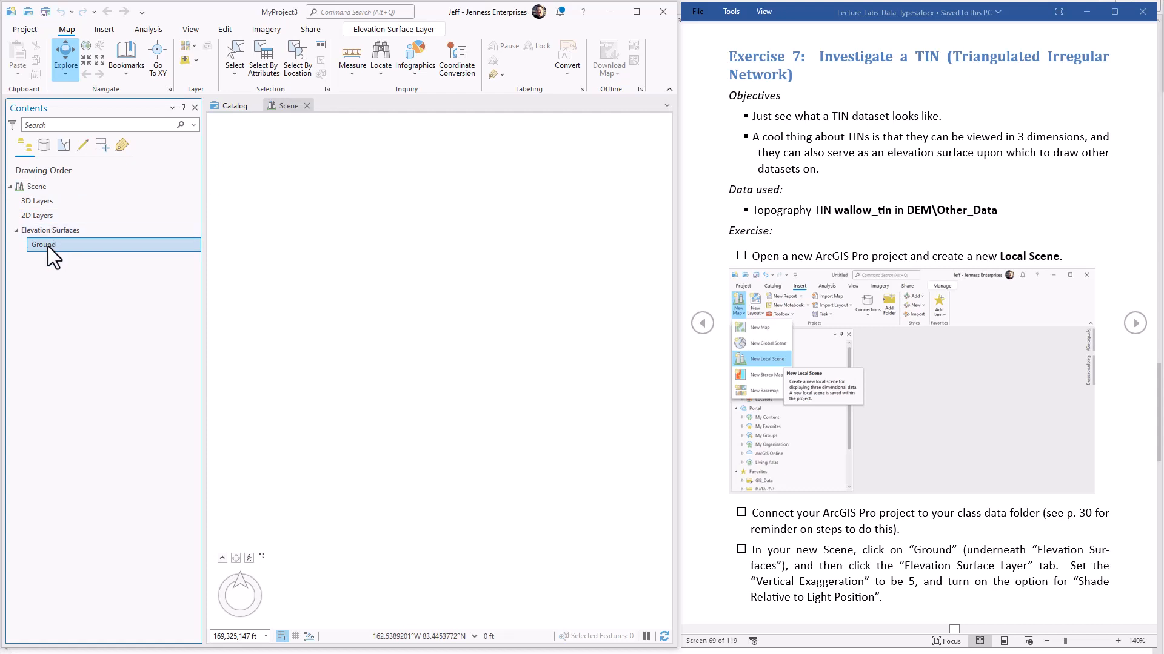
right_click(48, 245)
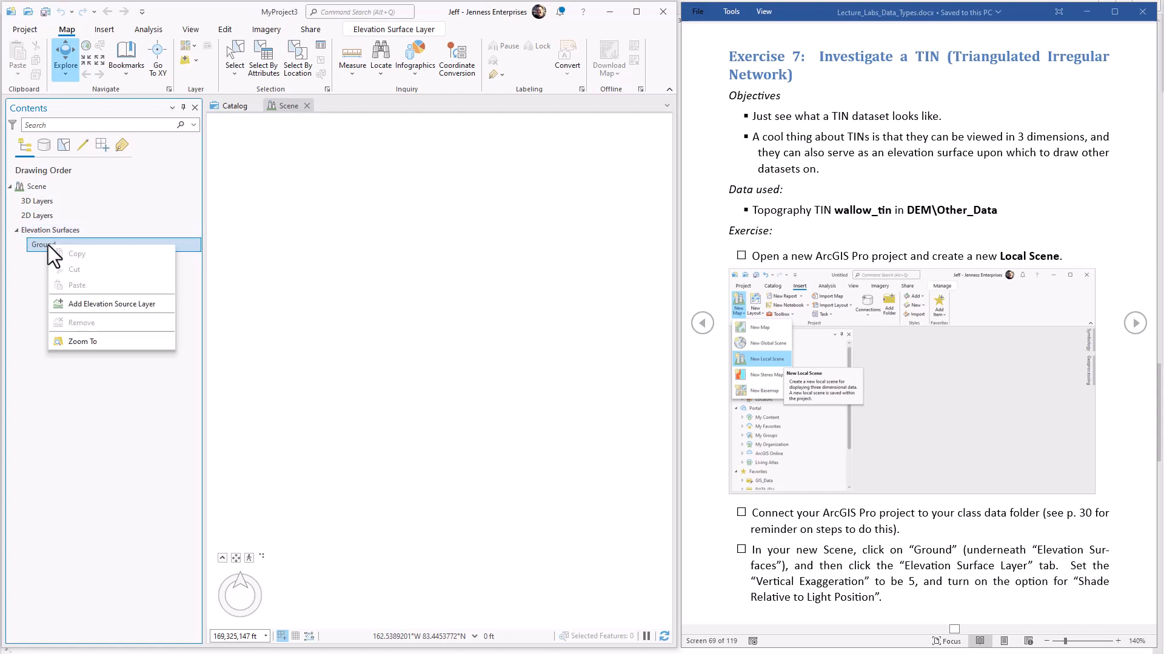
click(101, 303)
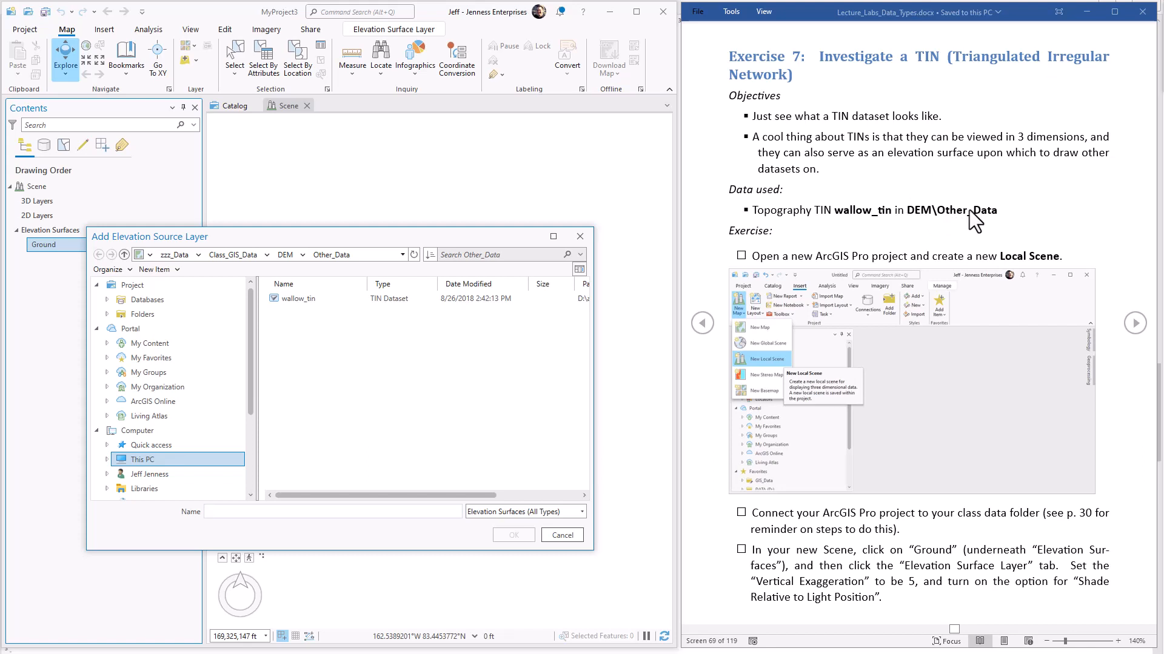
click(241, 258)
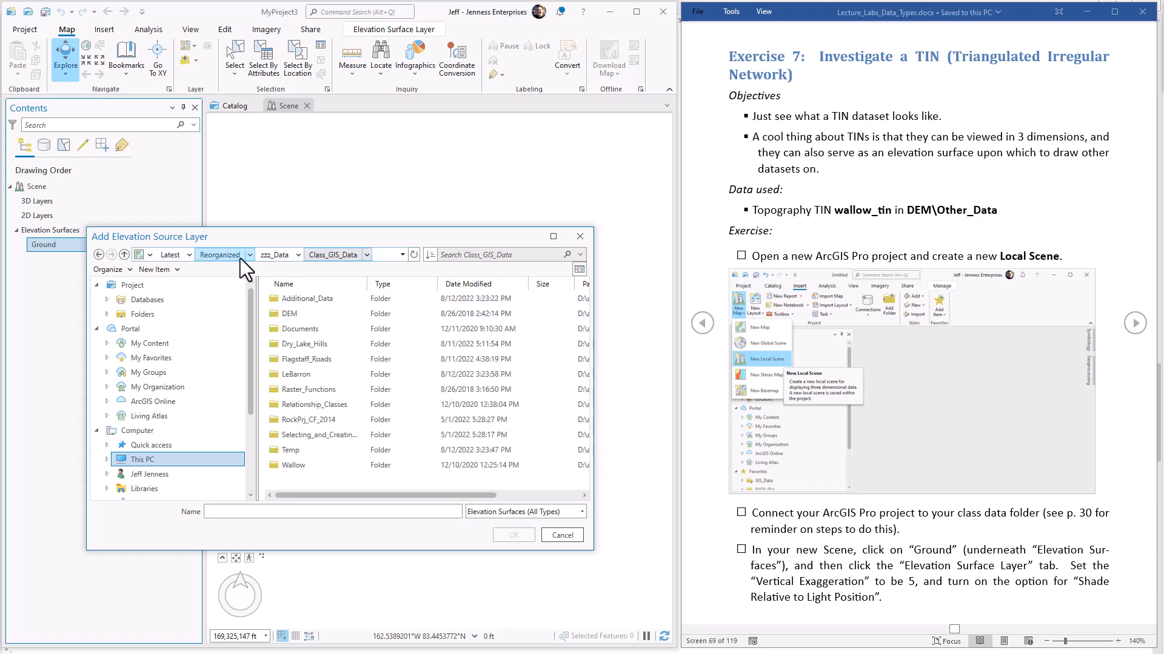
click(296, 255)
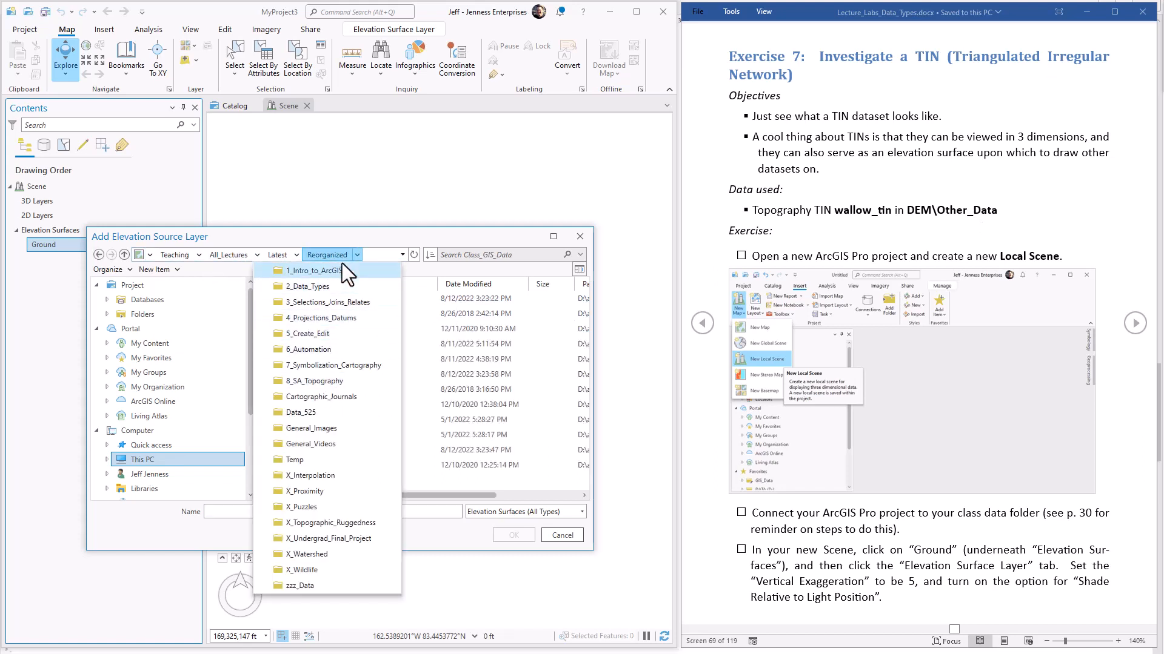
click(313, 585)
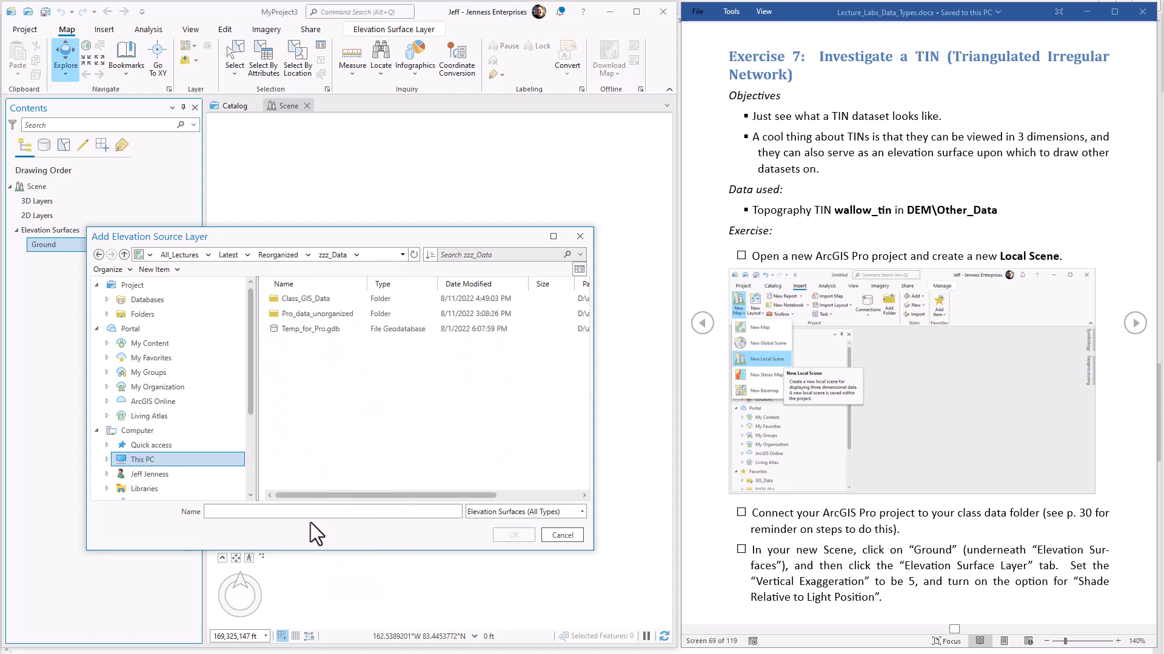
double_click(314, 297)
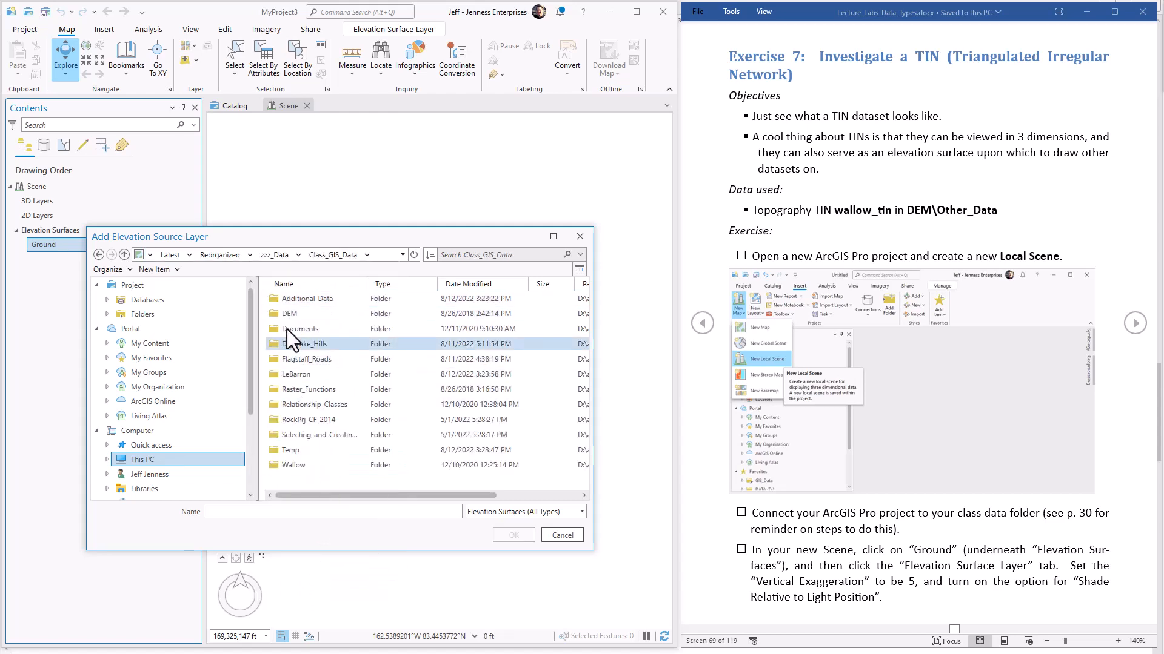
double_click(290, 312)
click(293, 298)
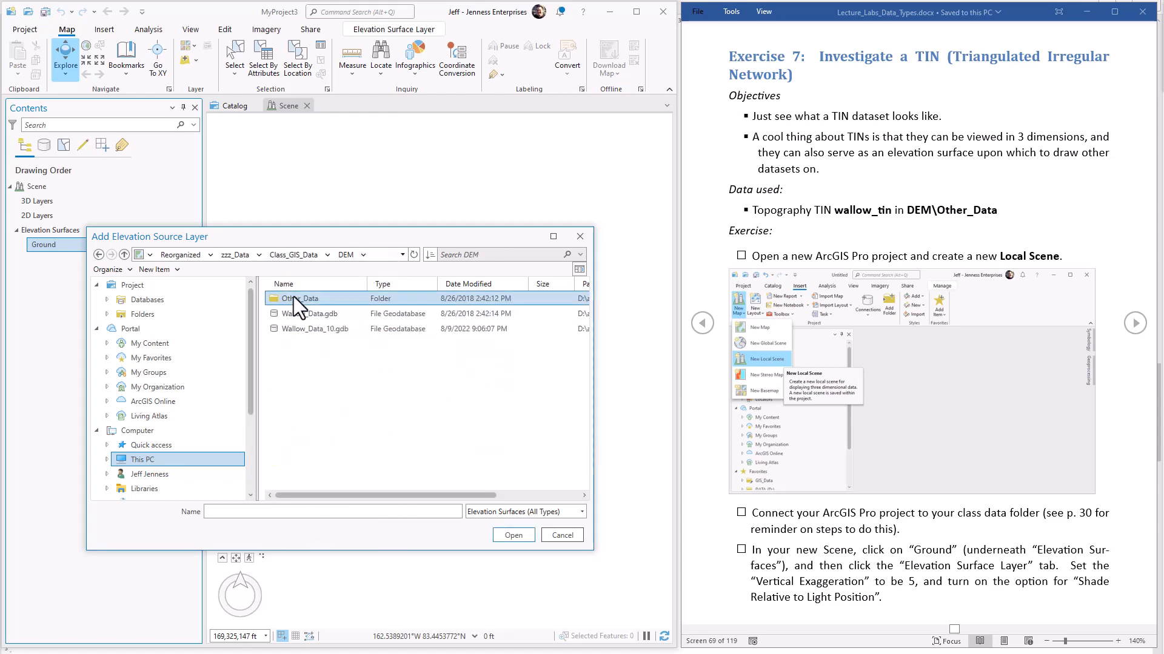
double_click(294, 297)
click(297, 302)
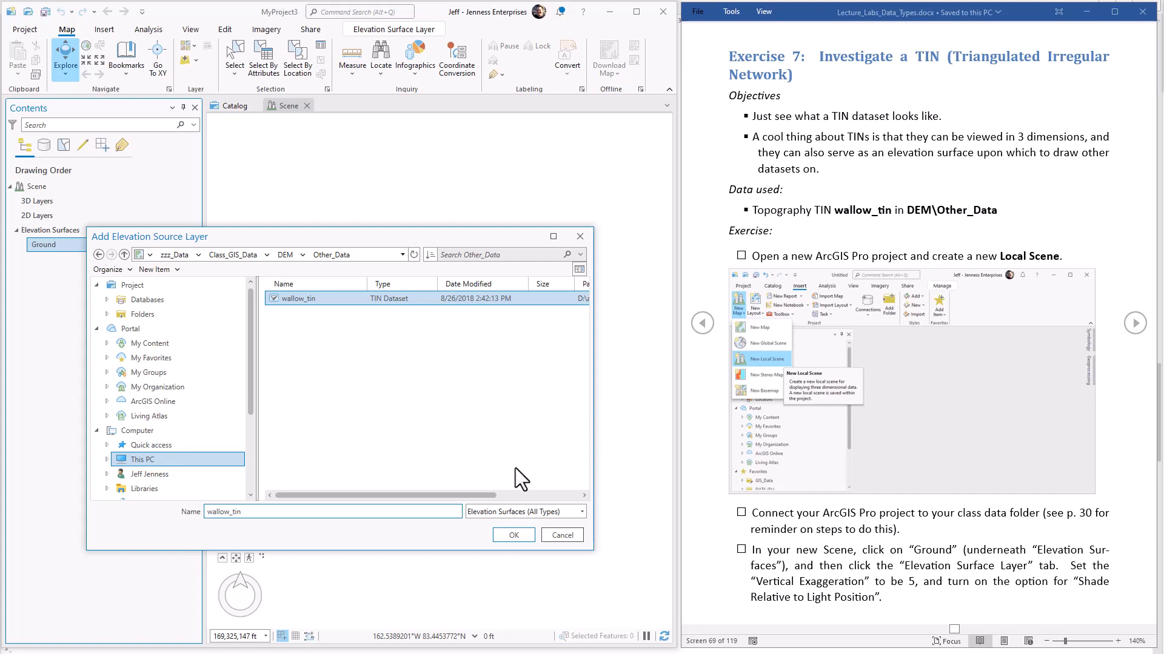
click(514, 536)
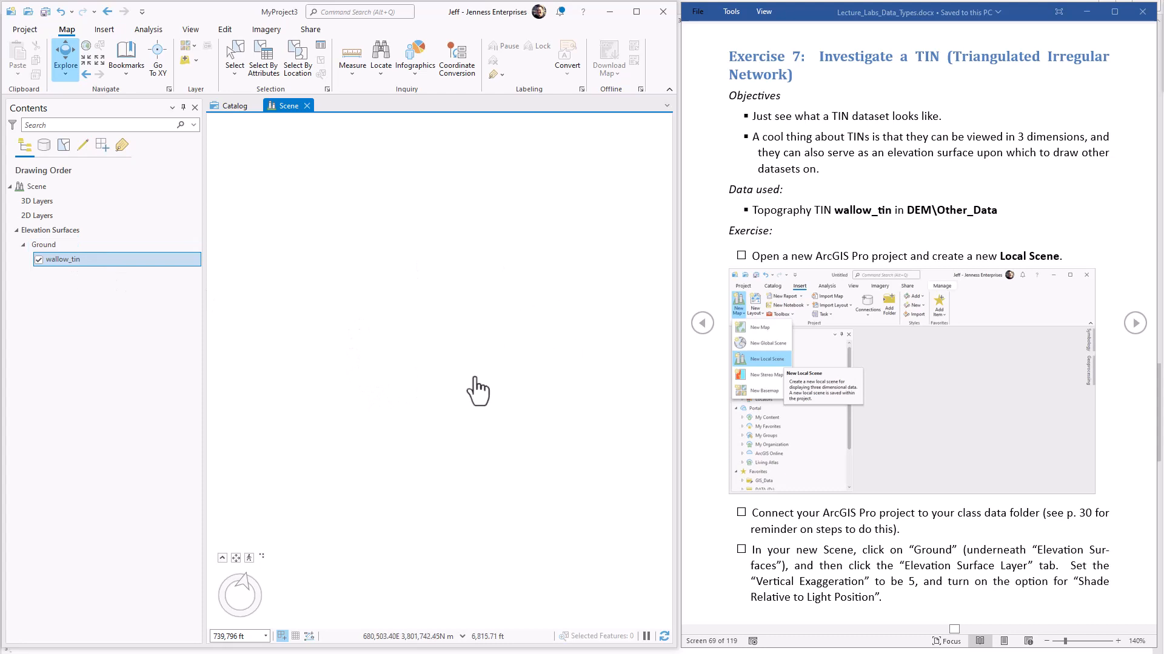
Step: Shade the Ground elevation surface relative to the light position and set its vertical exaggeration to 5
click(44, 244)
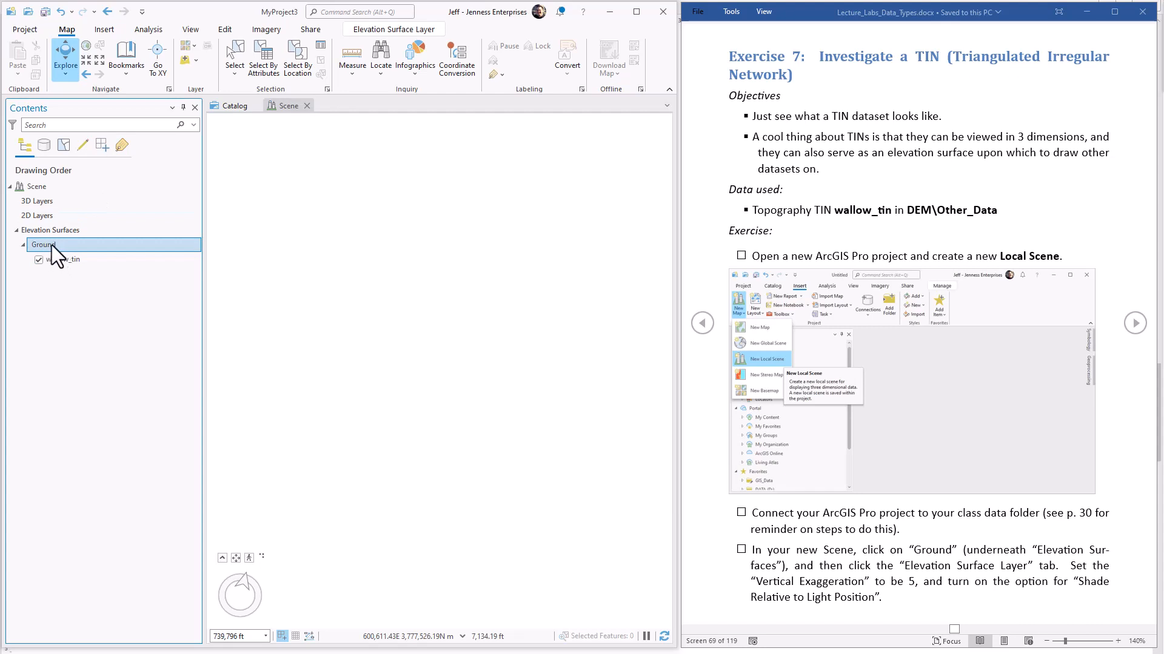
click(400, 31)
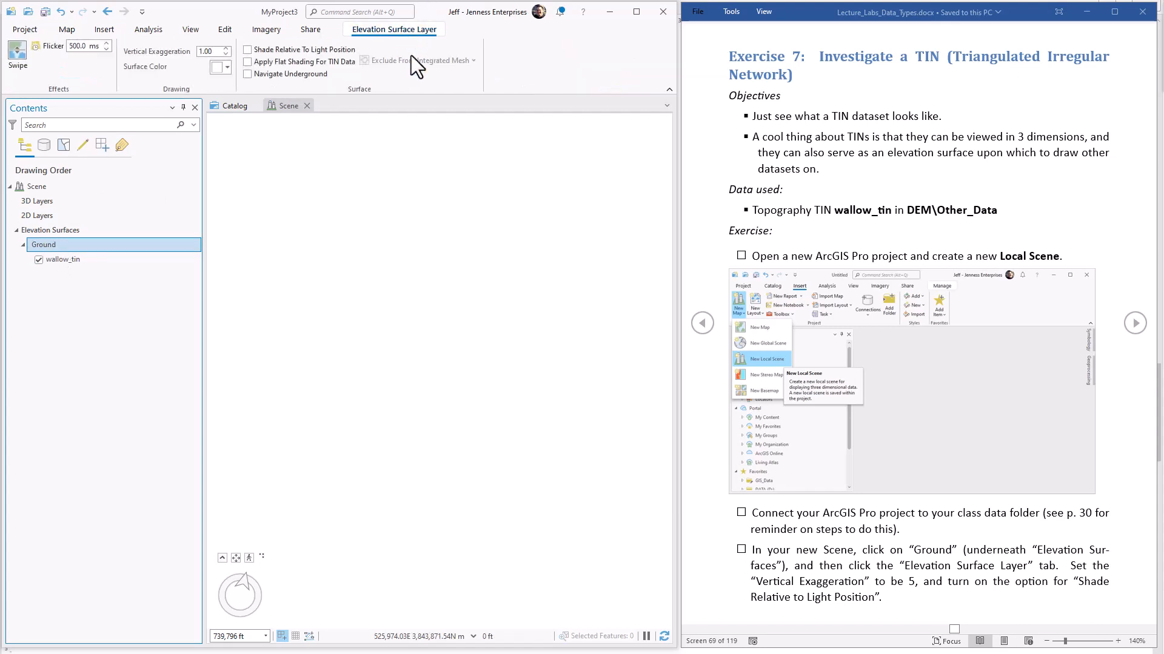
click(246, 50)
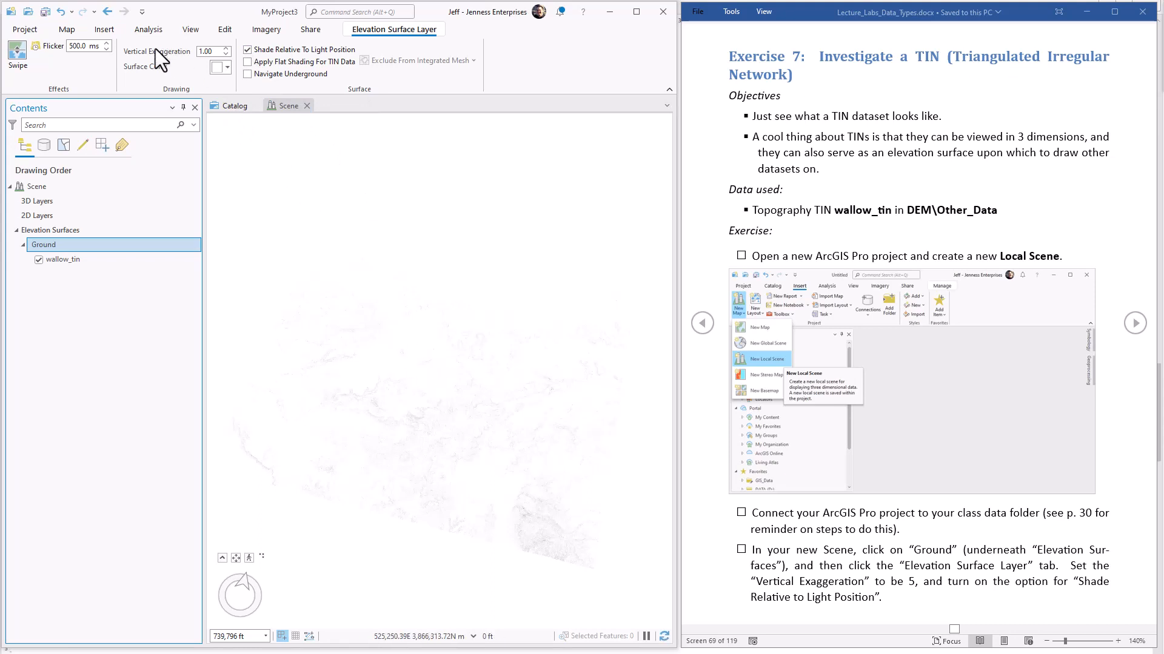
click(203, 51)
text(5)
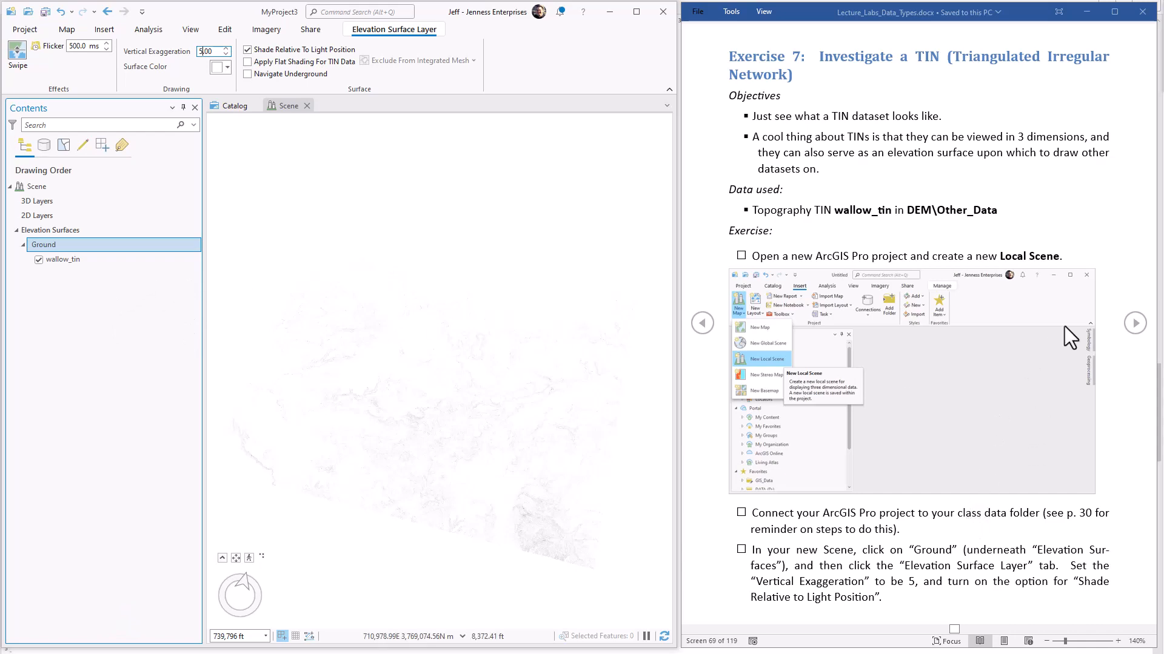
Step: Switch to the Word exercise document and page forward to the instruction on adding the TIN as a 2D layer
click(1136, 322)
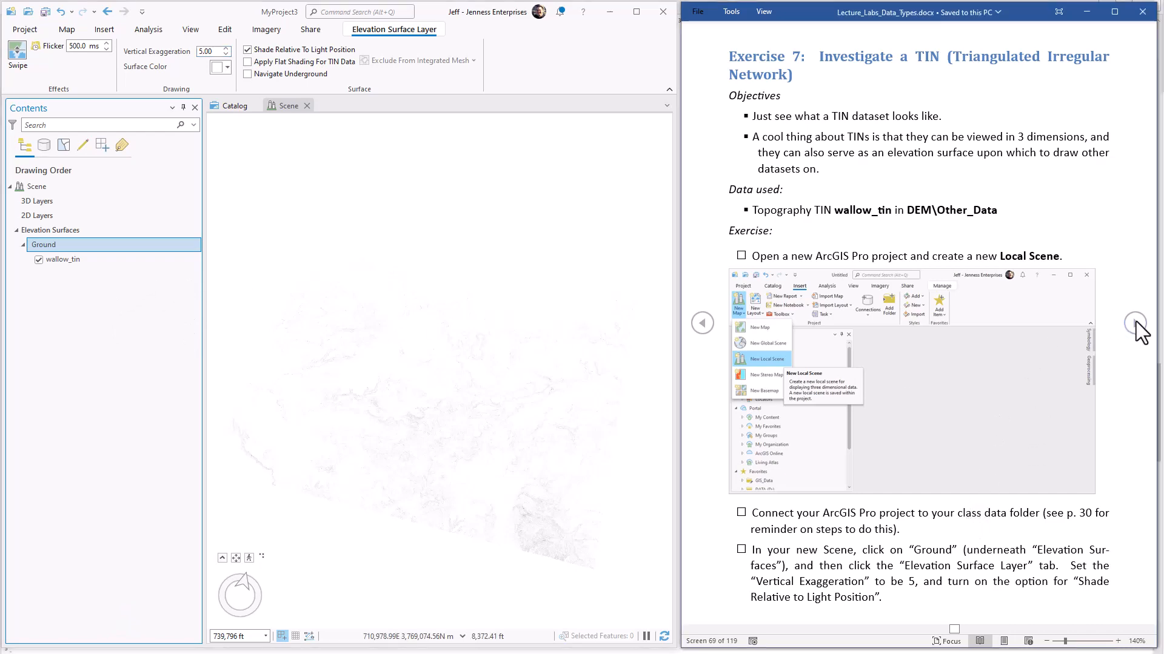
click(1136, 321)
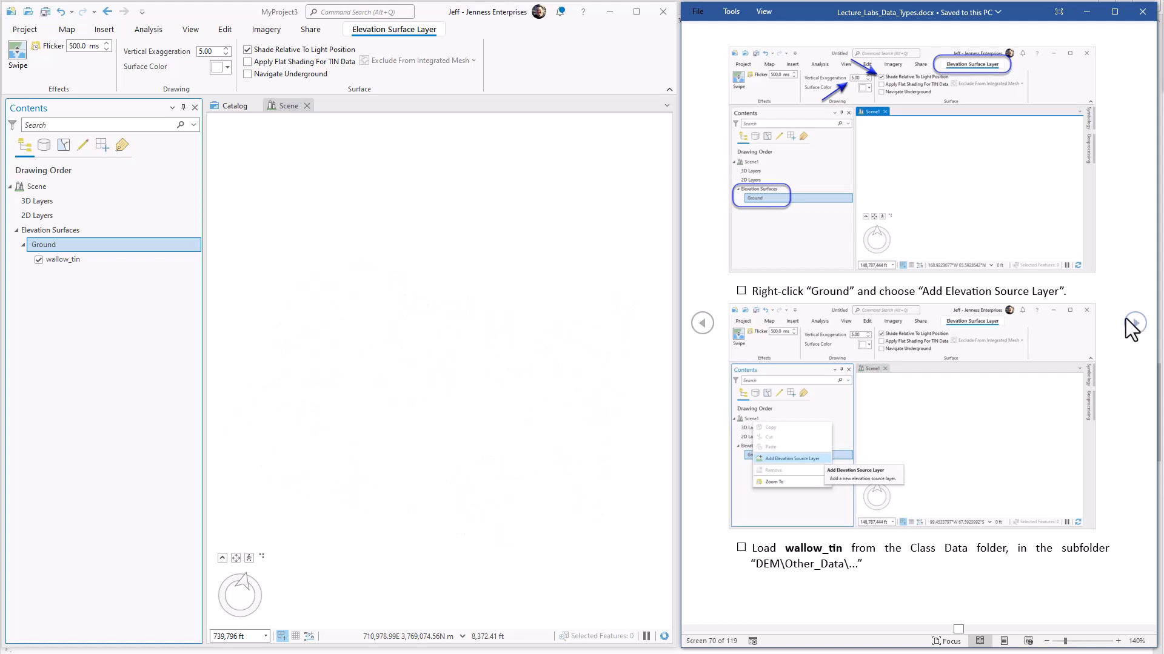
click(1126, 319)
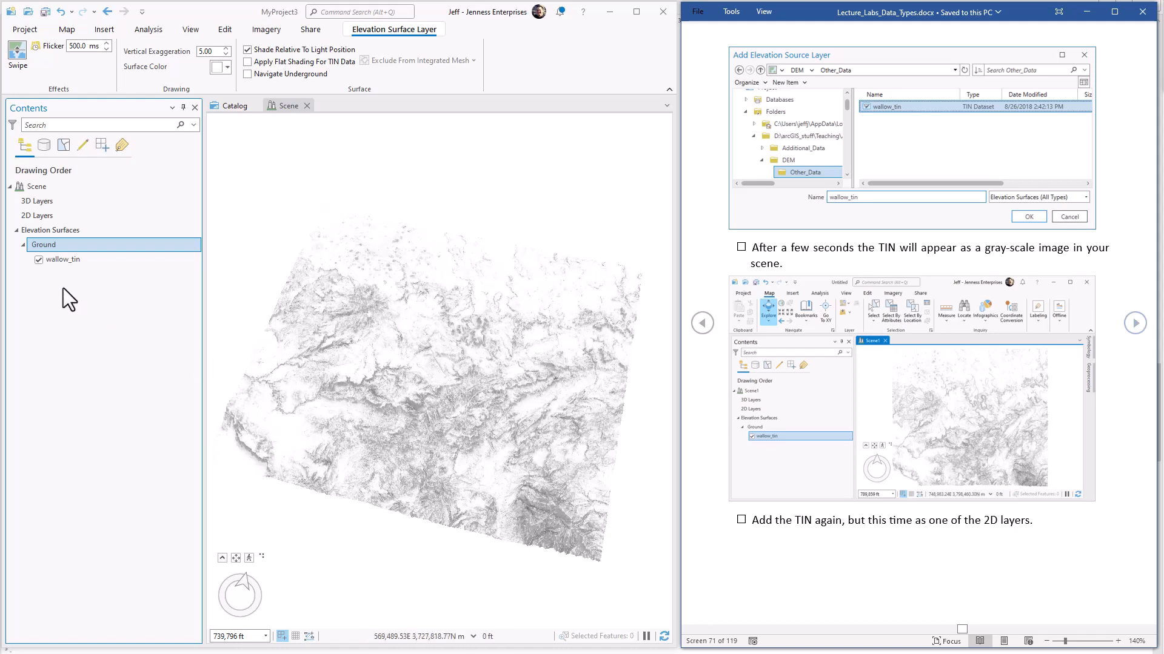
Step: In ArcGIS Pro, hide the wallow_tin elevation source and add wallow_tin from Class_GIS_Data\DEM\Other_Data as a 2D layer
click(39, 259)
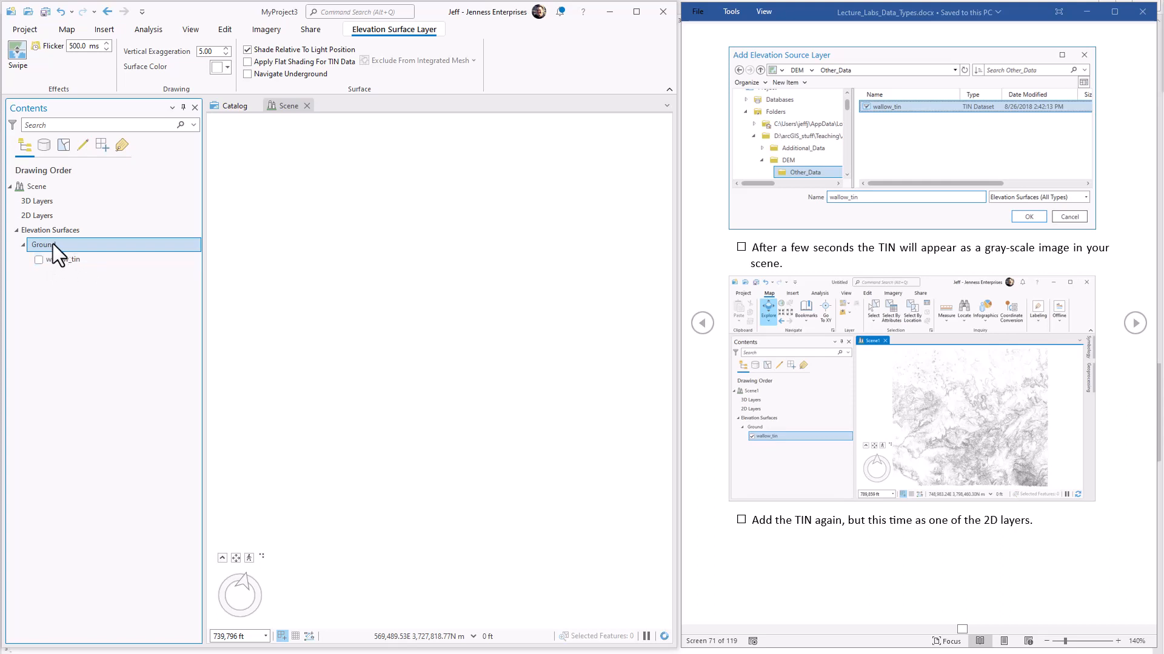
click(62, 30)
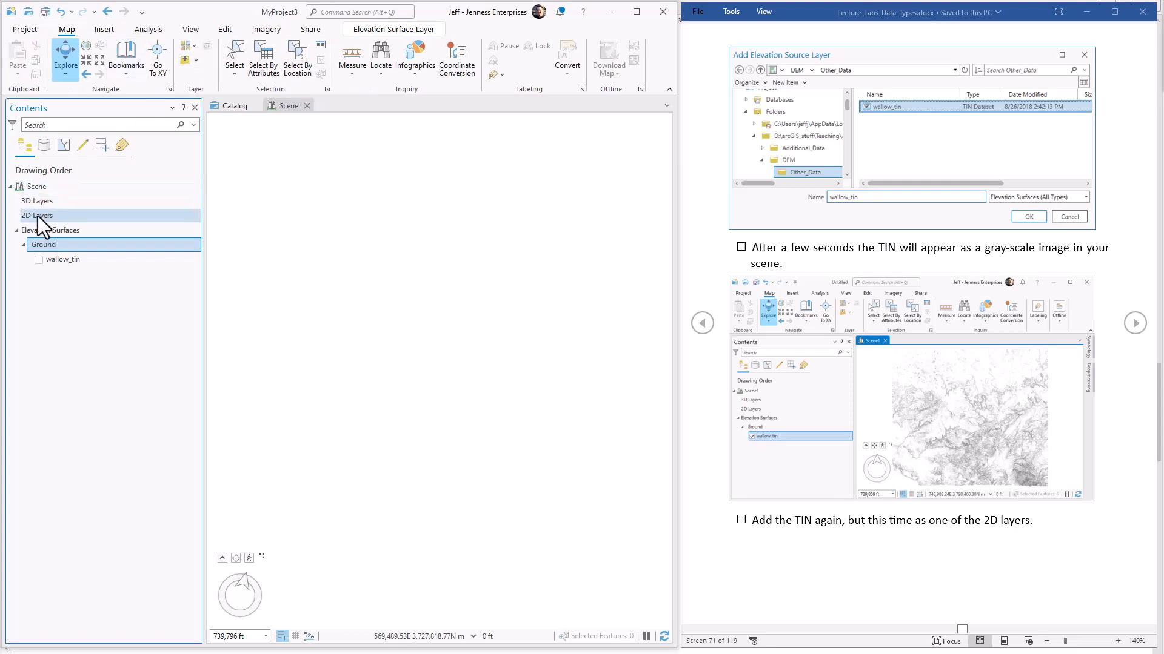
click(184, 61)
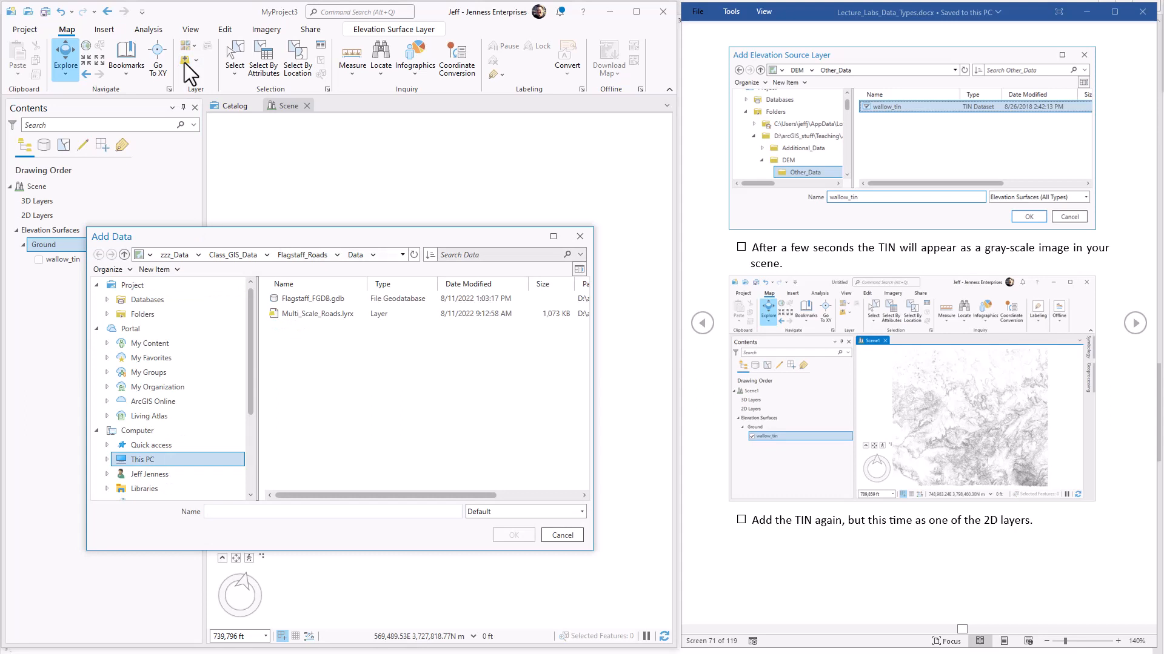
click(228, 252)
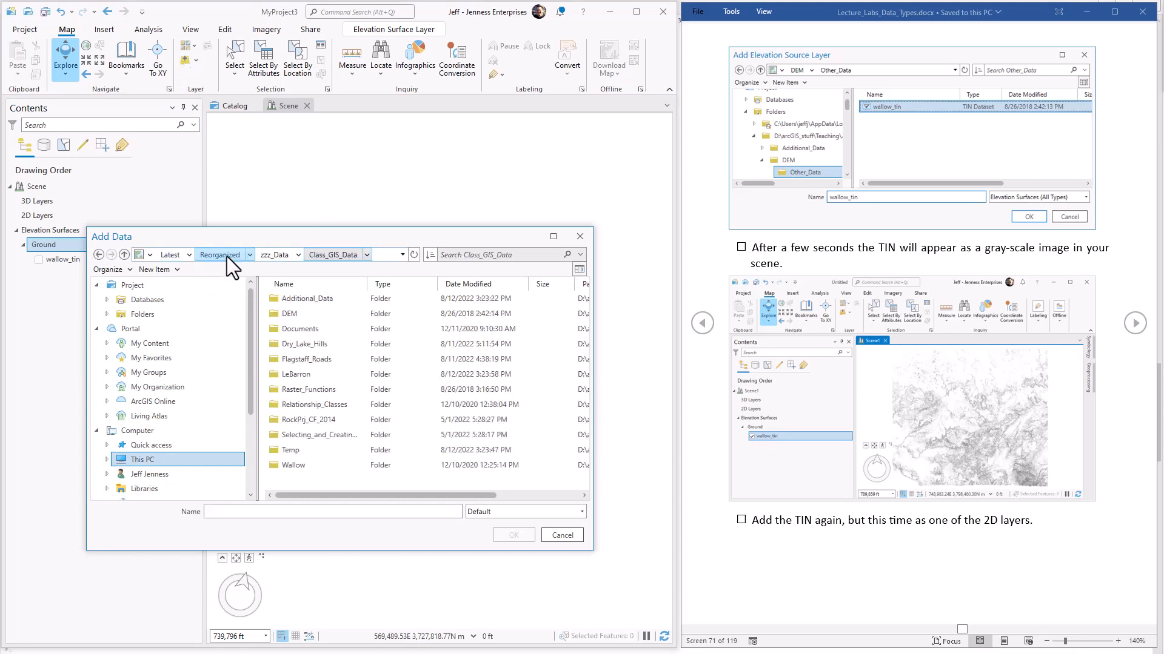
double_click(284, 314)
double_click(297, 297)
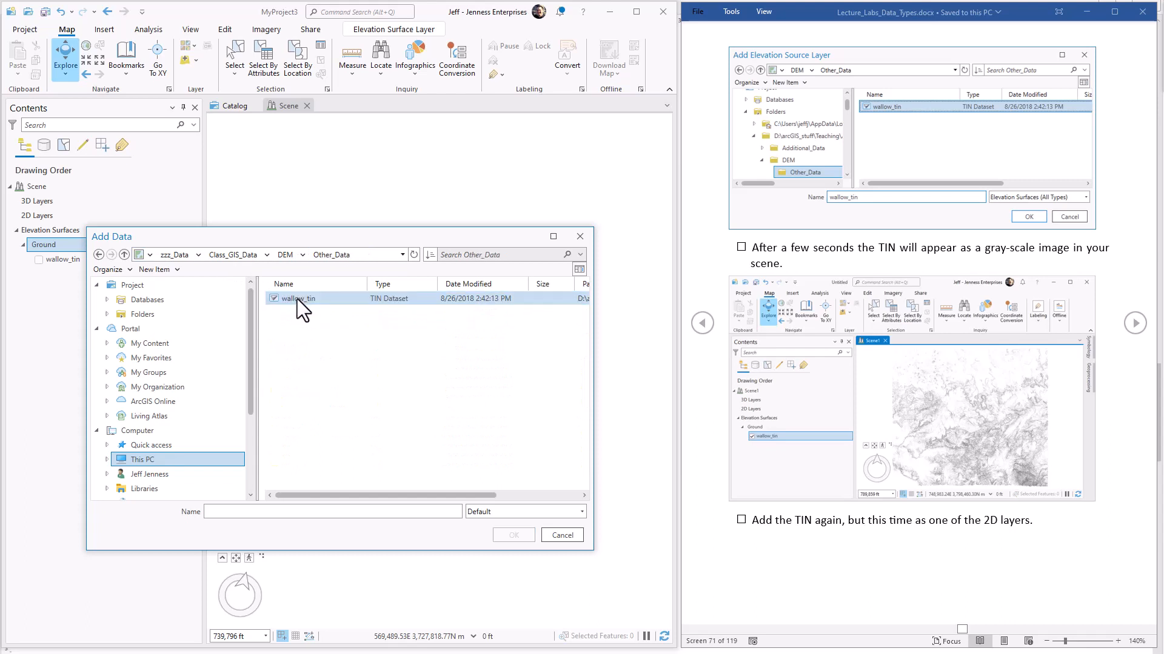
click(297, 299)
click(510, 532)
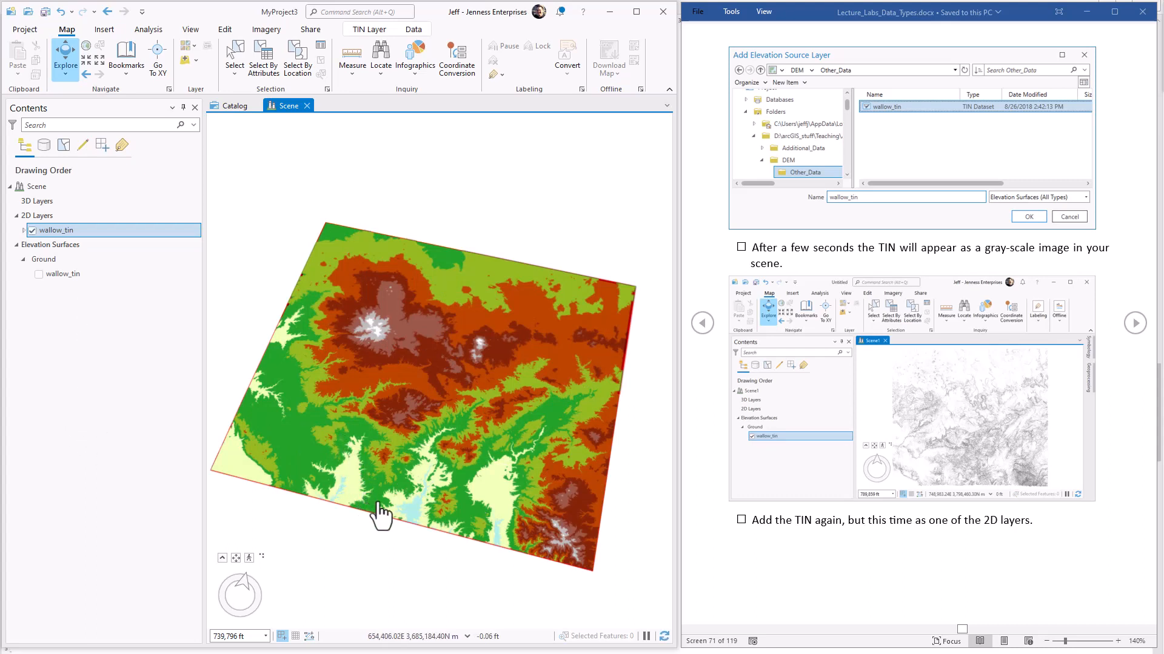
Step: Show the wallow_tin elevation source under Ground again and examine the coloured terrain in 3D from a low angle
click(38, 274)
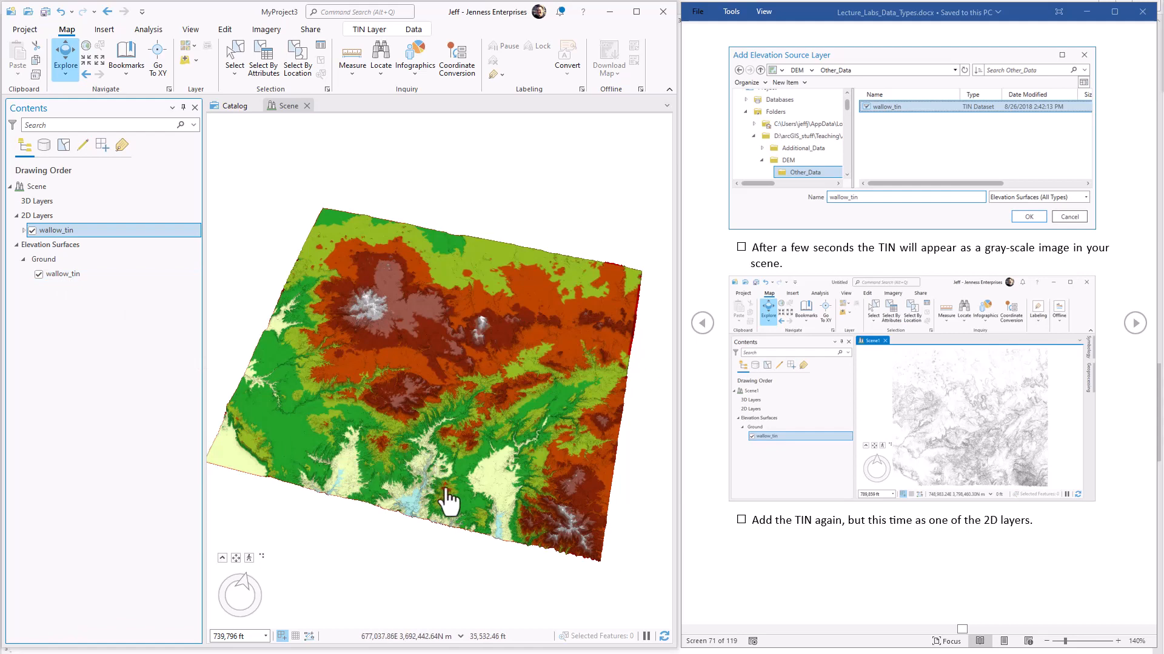
scroll(448, 502, up, 3)
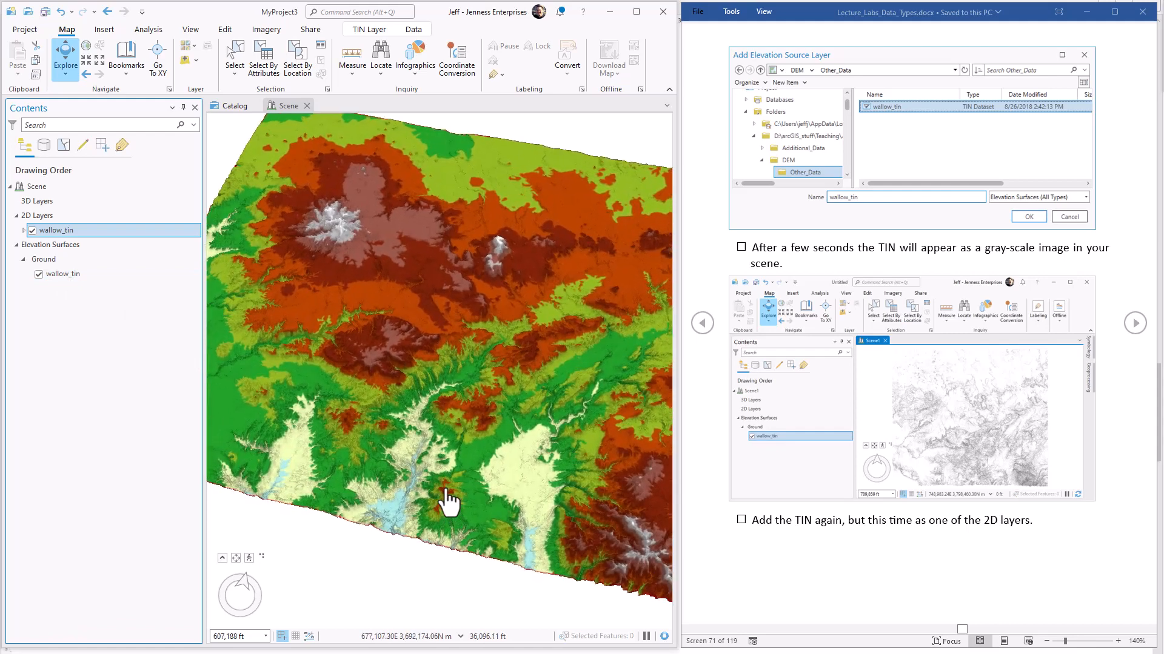
scroll(449, 533, up, 2)
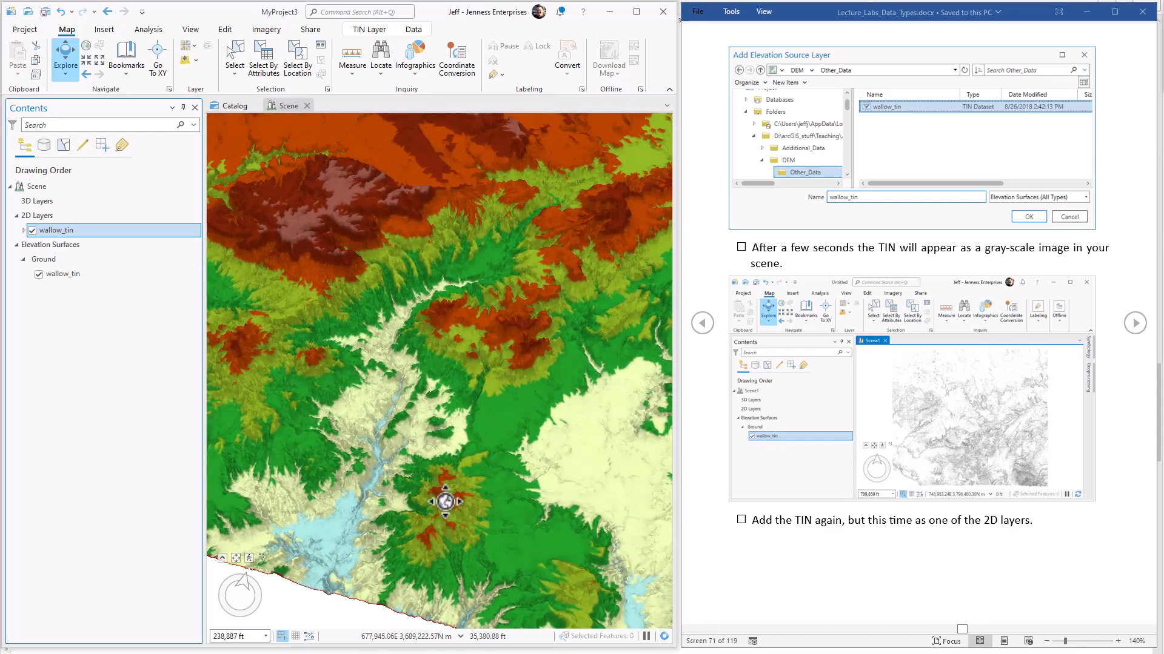
middle_drag(446, 502, 442, 417)
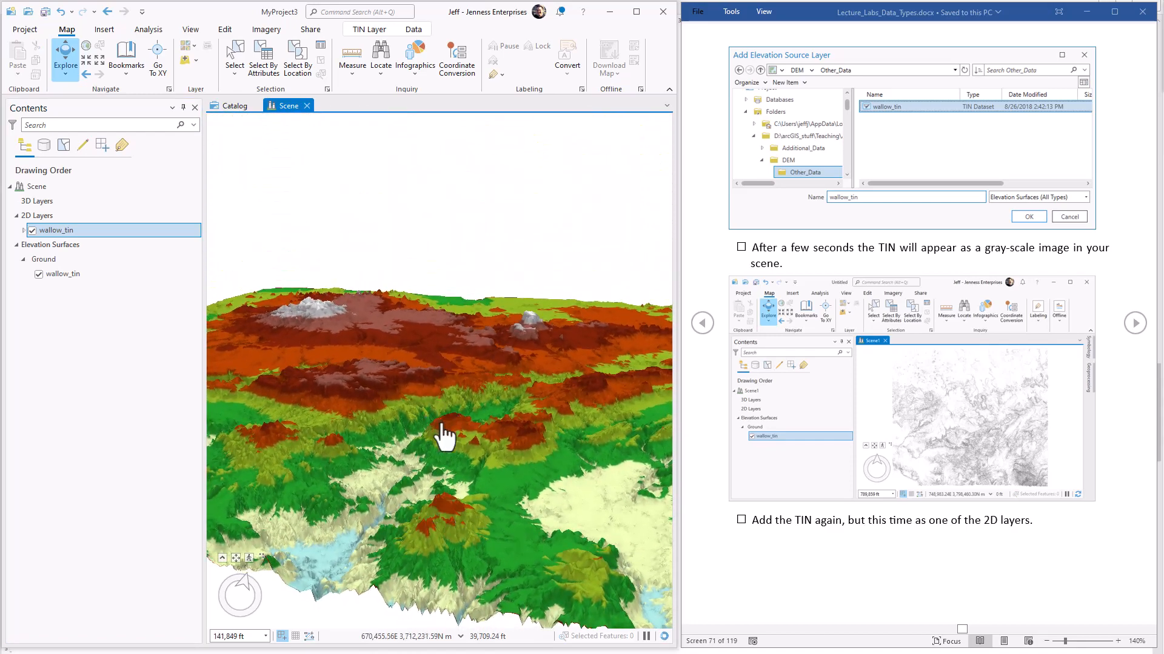
drag(379, 562, 482, 569)
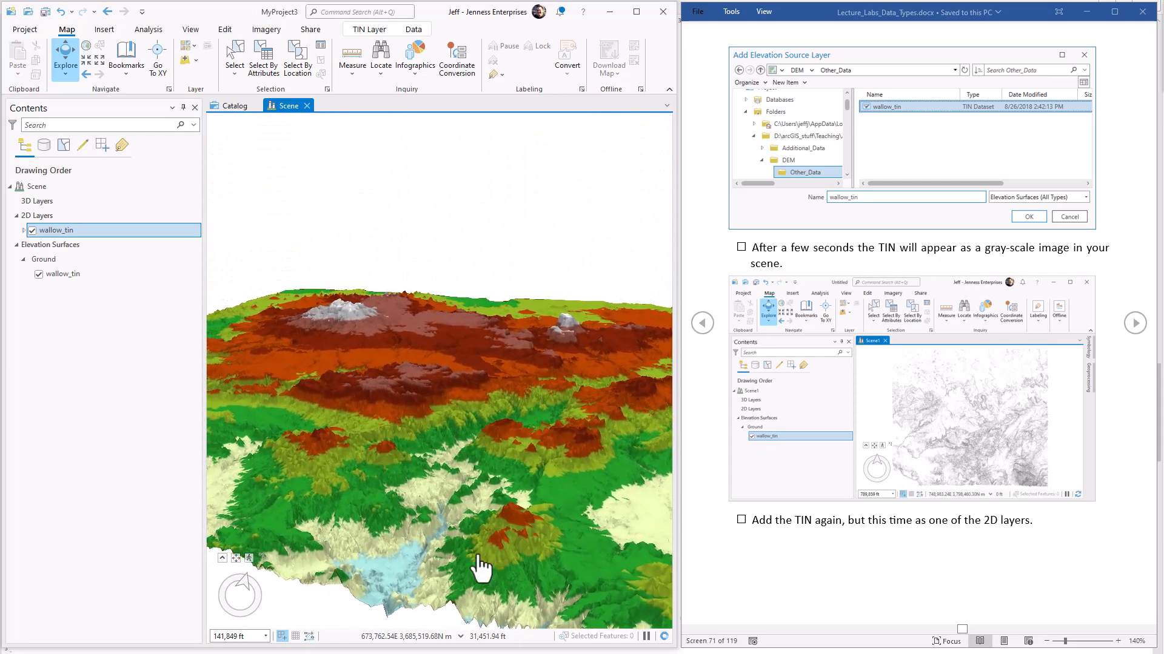
middle_drag(324, 504, 398, 457)
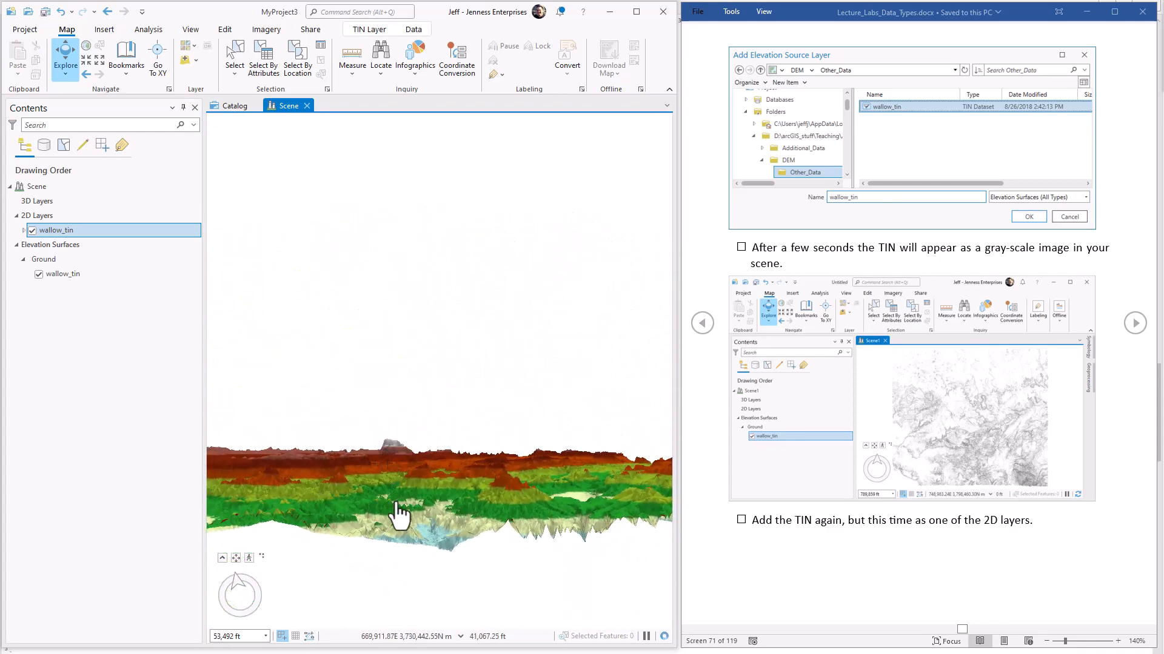
scroll(397, 516, up, 3)
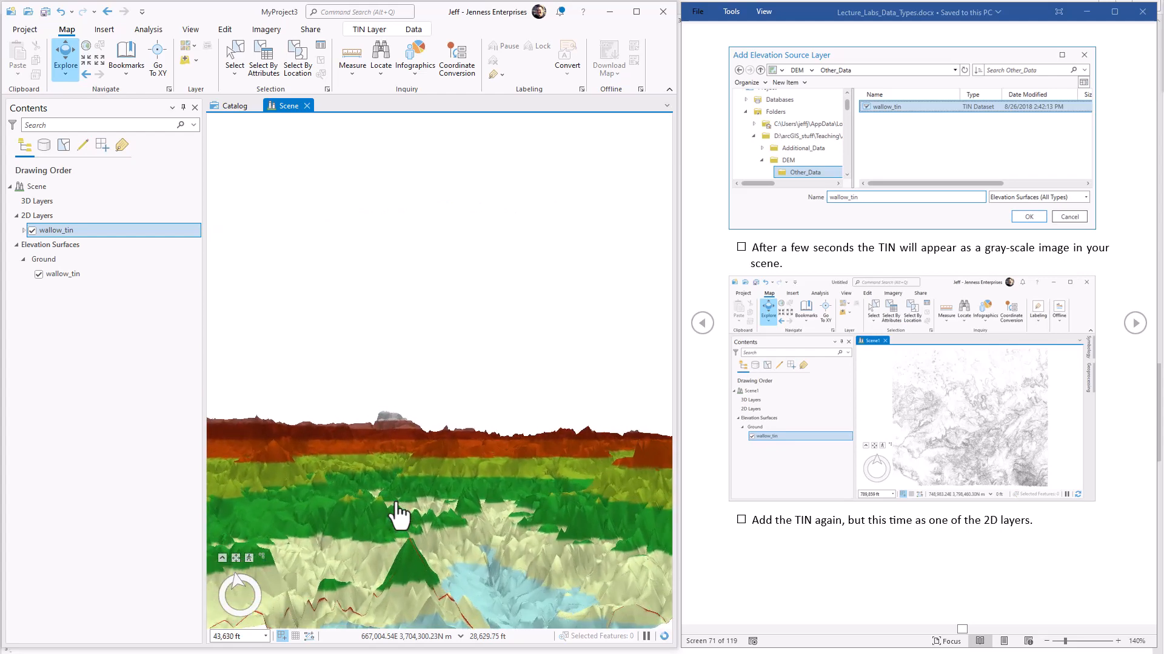
Step: Set the vertical exaggeration of the Ground elevation surface to 1
middle_drag(457, 547, 398, 493)
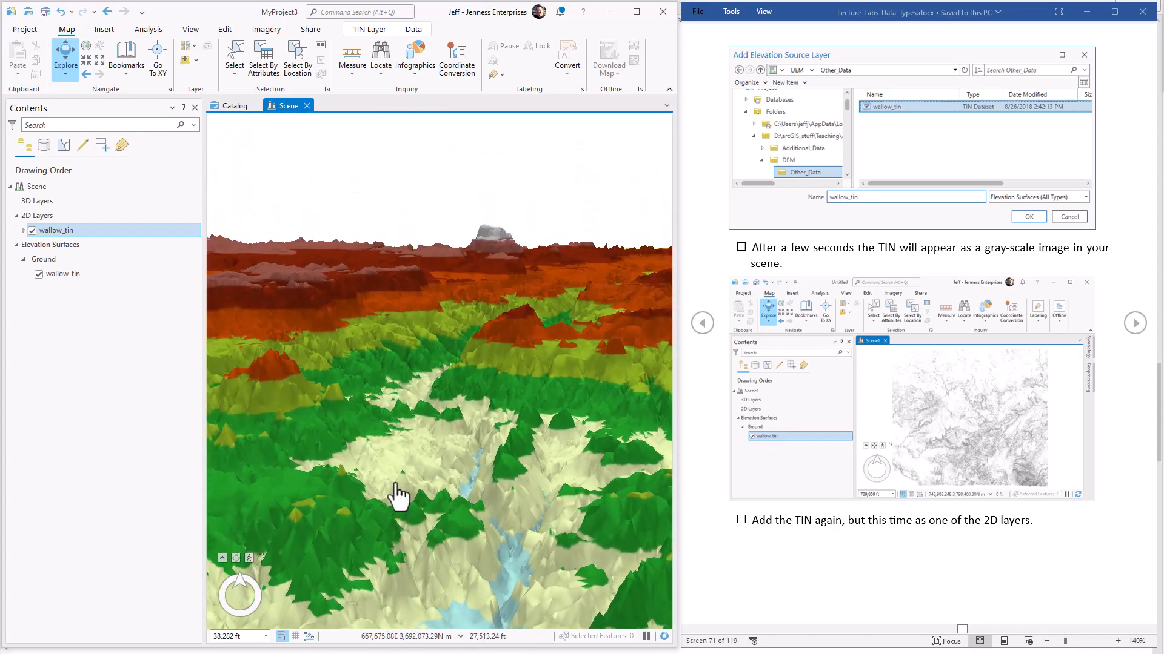
click(59, 257)
click(60, 242)
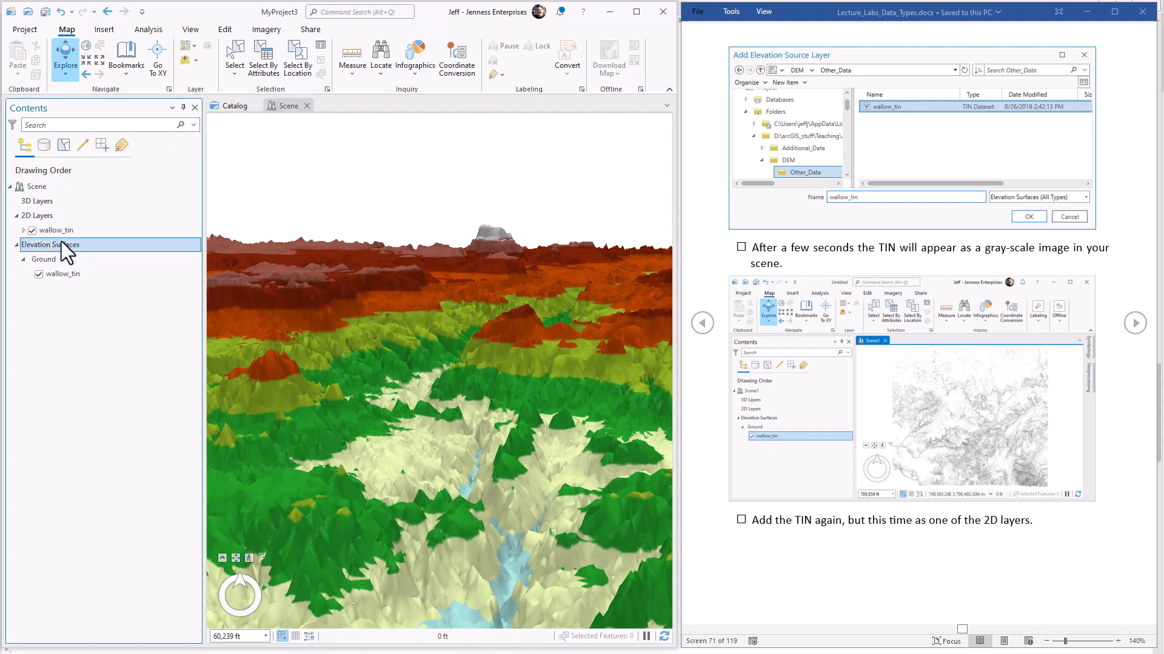
click(62, 262)
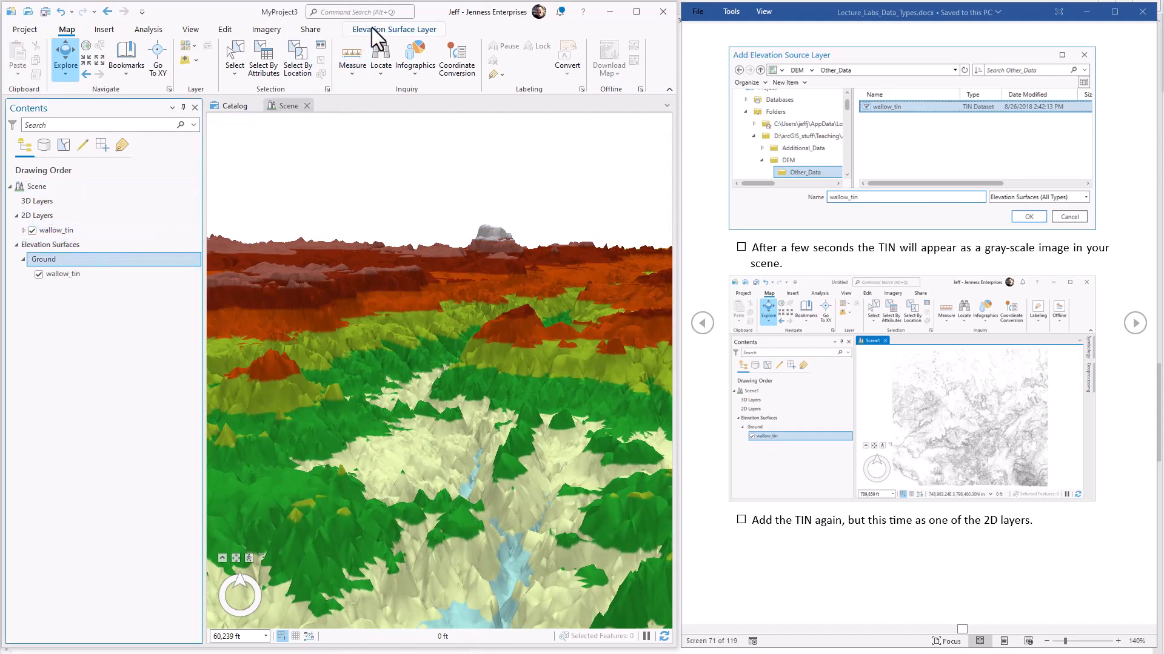
click(394, 29)
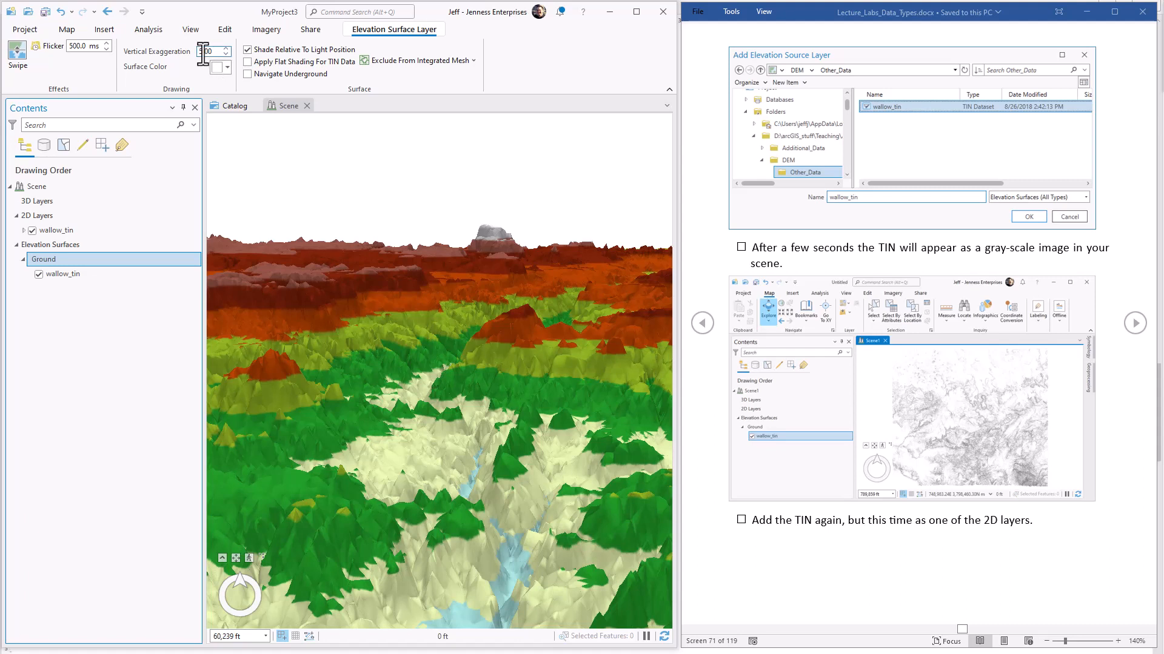
text(1)
key(Return)
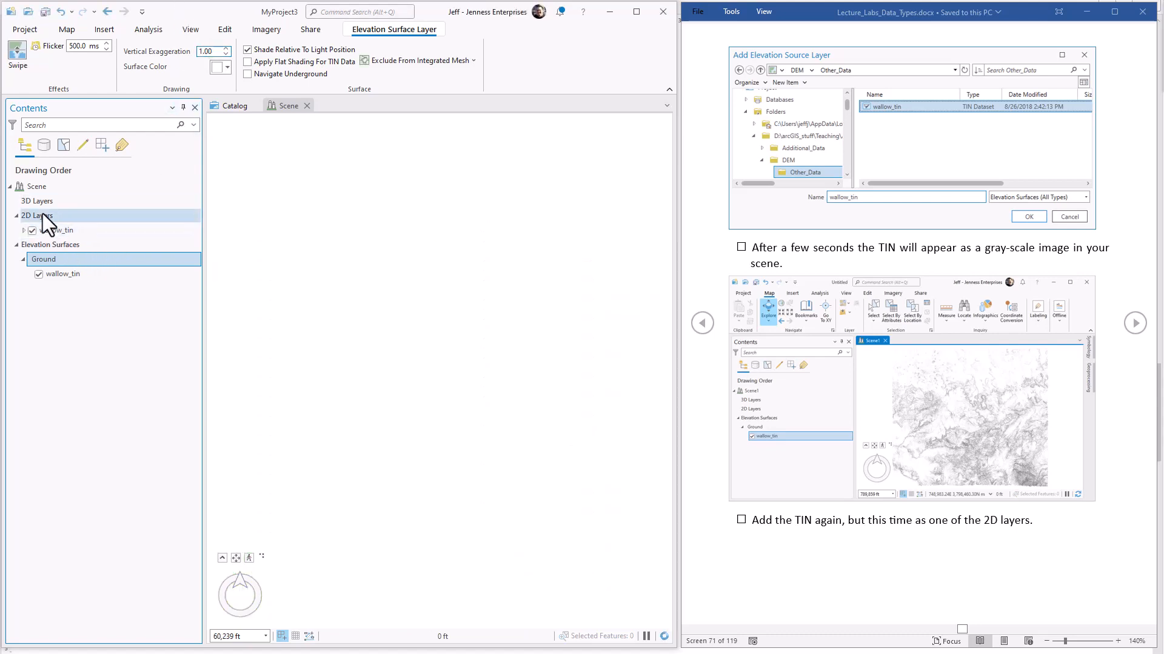
Step: Zoom to the wallow_tin 2D layer and examine the relief of the coloured terrain from a low angle
right_click(49, 231)
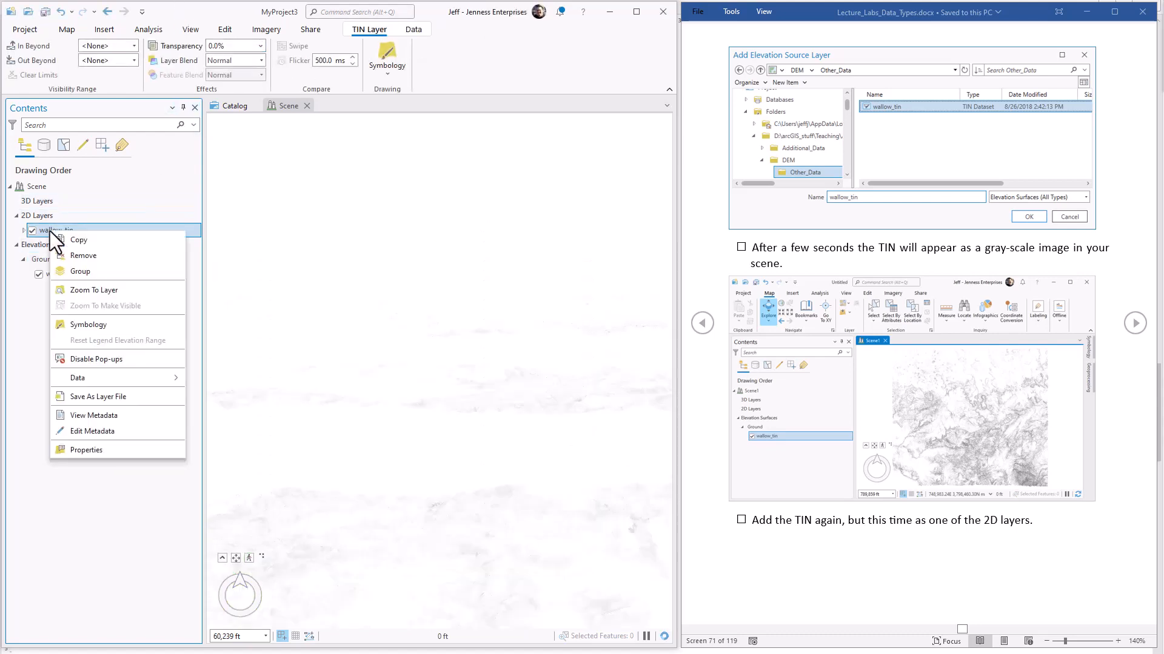
click(85, 290)
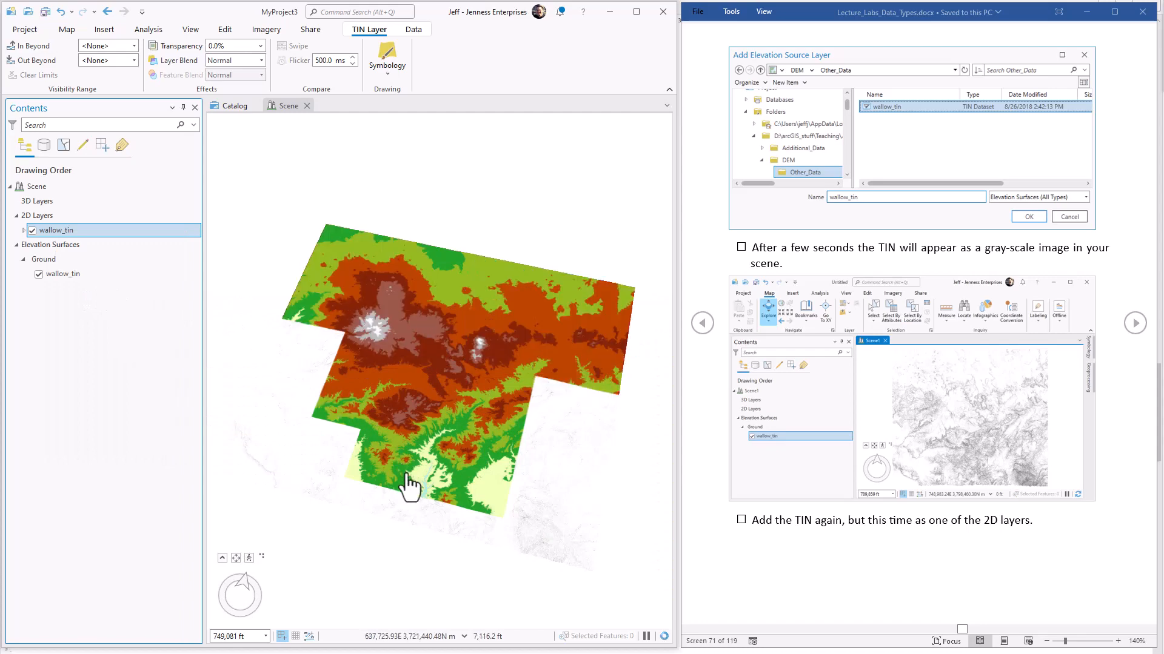
middle_drag(437, 486, 436, 388)
scroll(436, 470, up, 5)
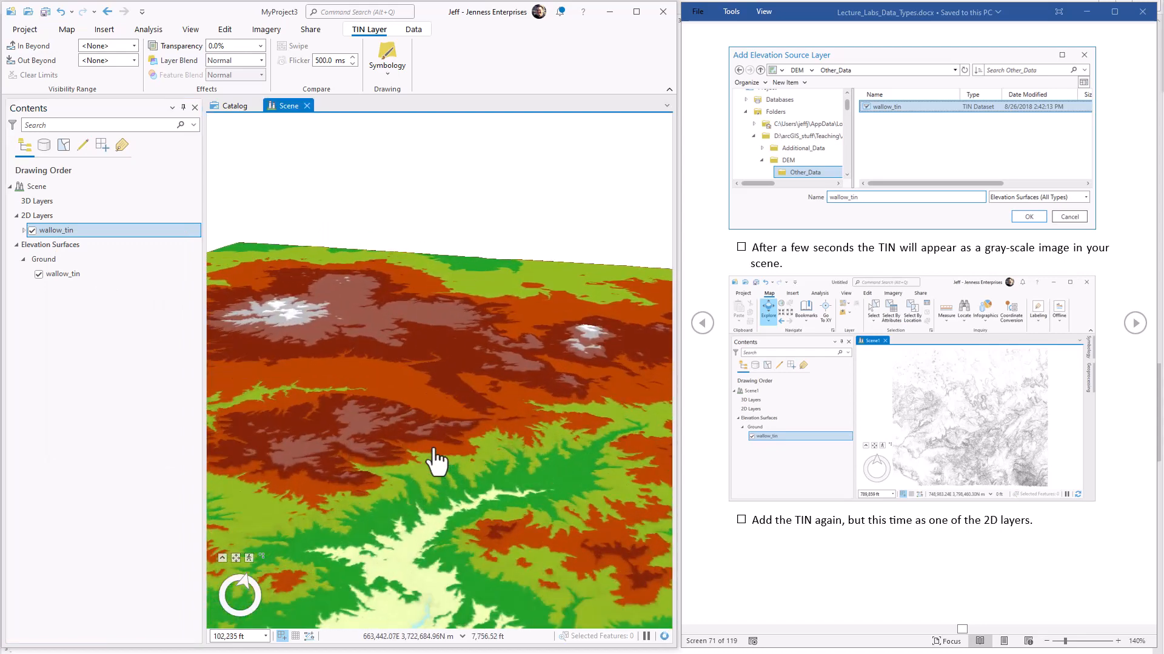
scroll(438, 478, up, 2)
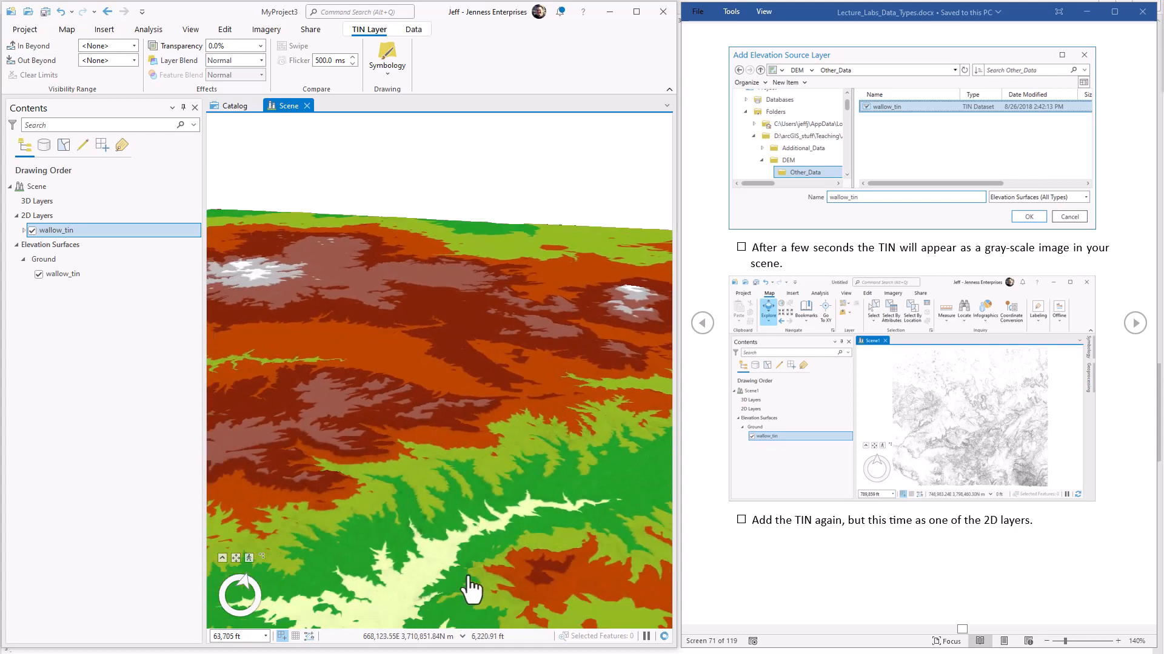
middle_drag(467, 528, 512, 486)
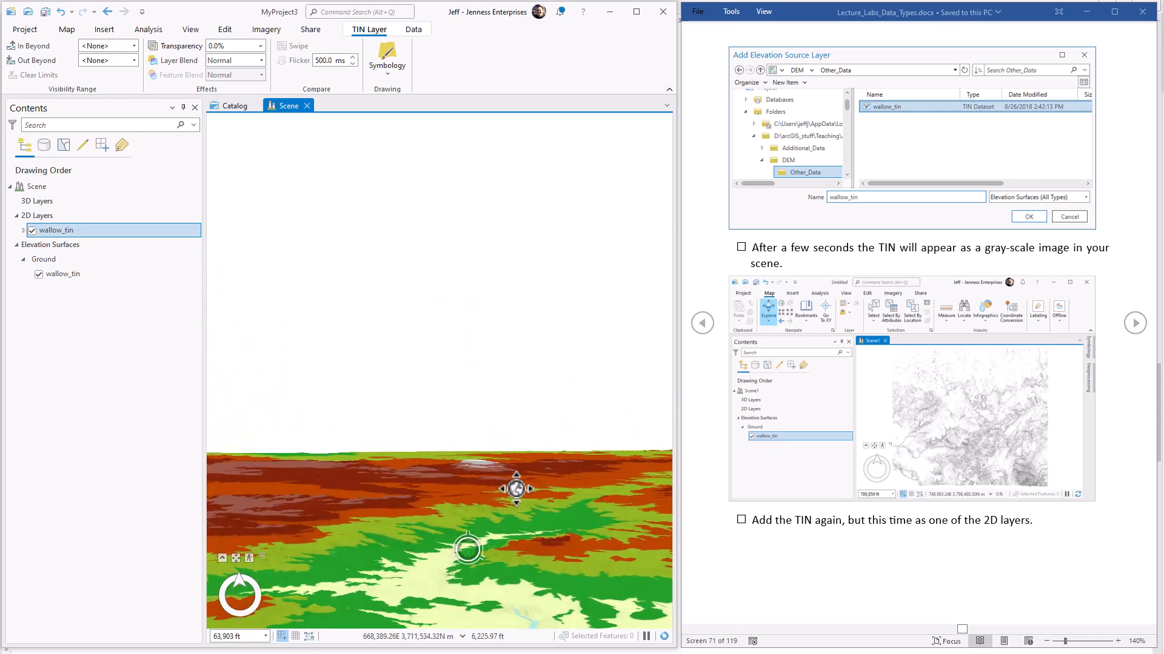
Step: Set the vertical exaggeration of the Ground elevation surface to 2
click(52, 245)
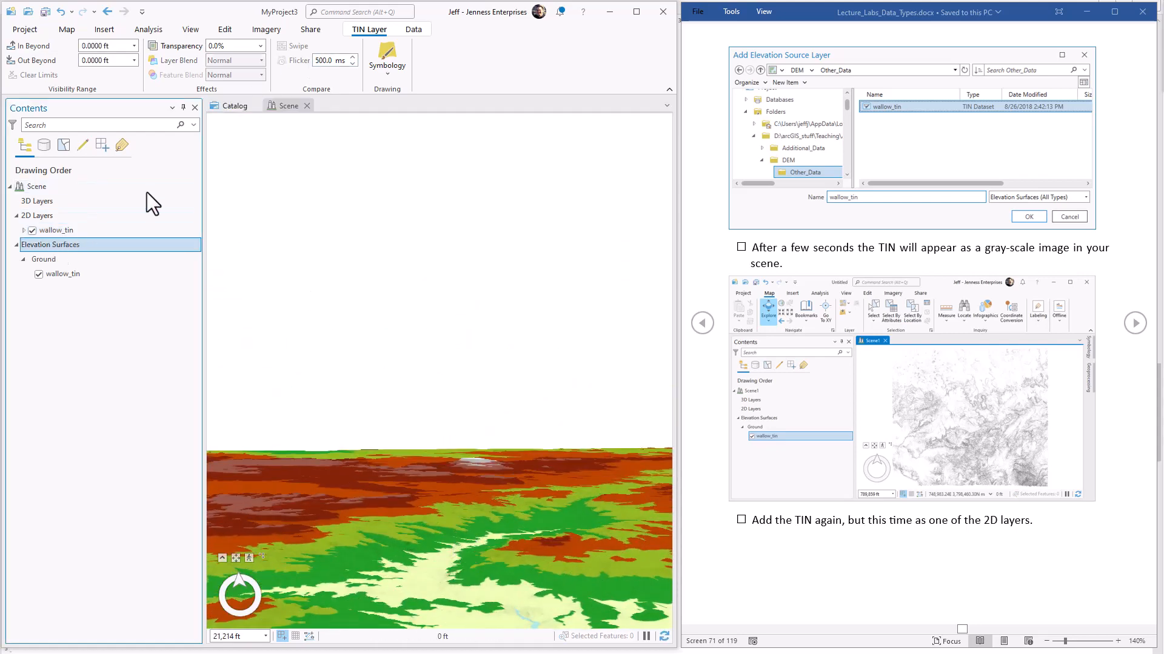
click(65, 259)
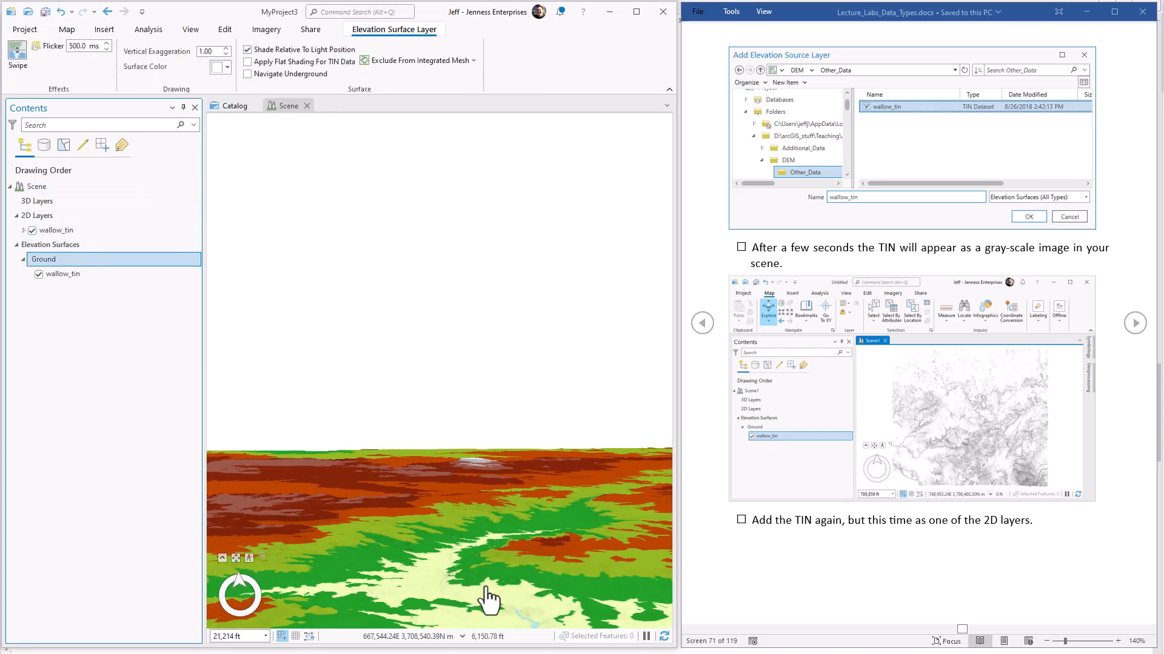
mouse_move(452, 598)
middle_down()
mouse_move(477, 614)
mouse_move(470, 576)
mouse_move(442, 599)
middle_up()
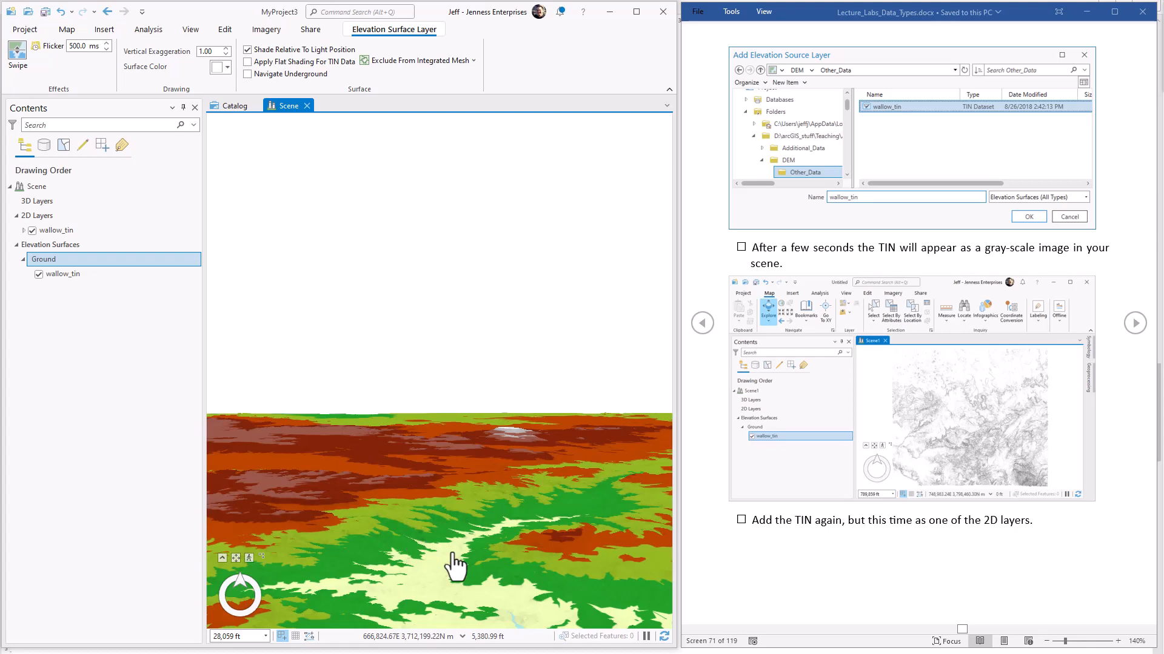
click(226, 47)
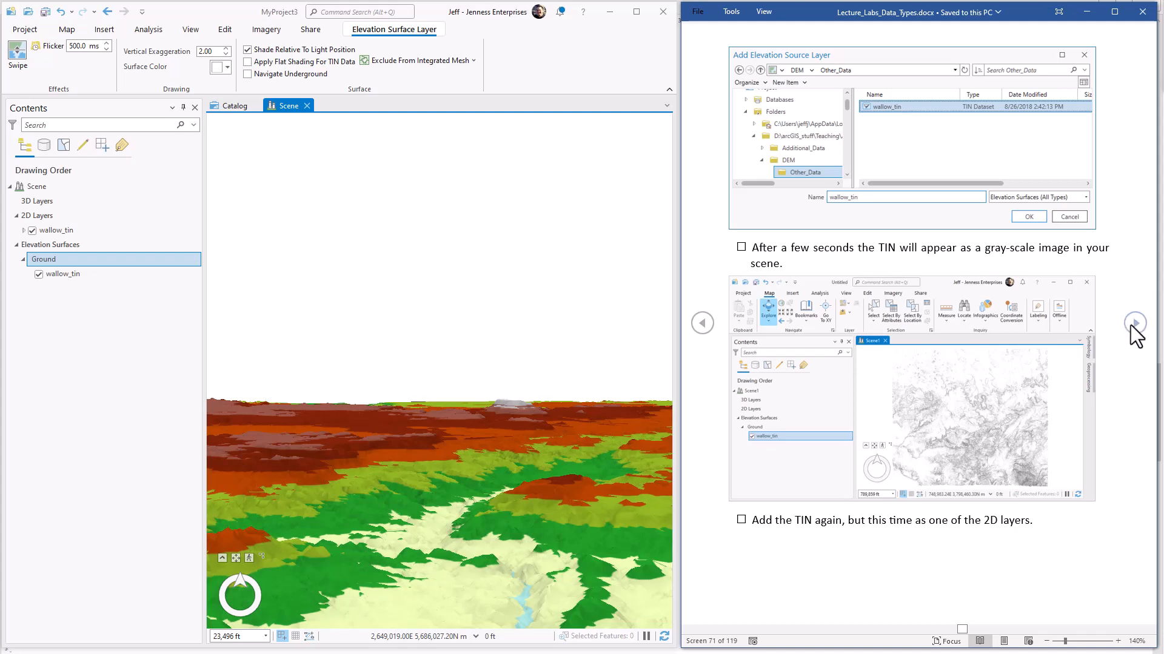
Step: Page the Word exercise document forward once; in ArcGIS Pro, apply flat shading for TIN data to Ground and inspect the triangles up close
click(1131, 326)
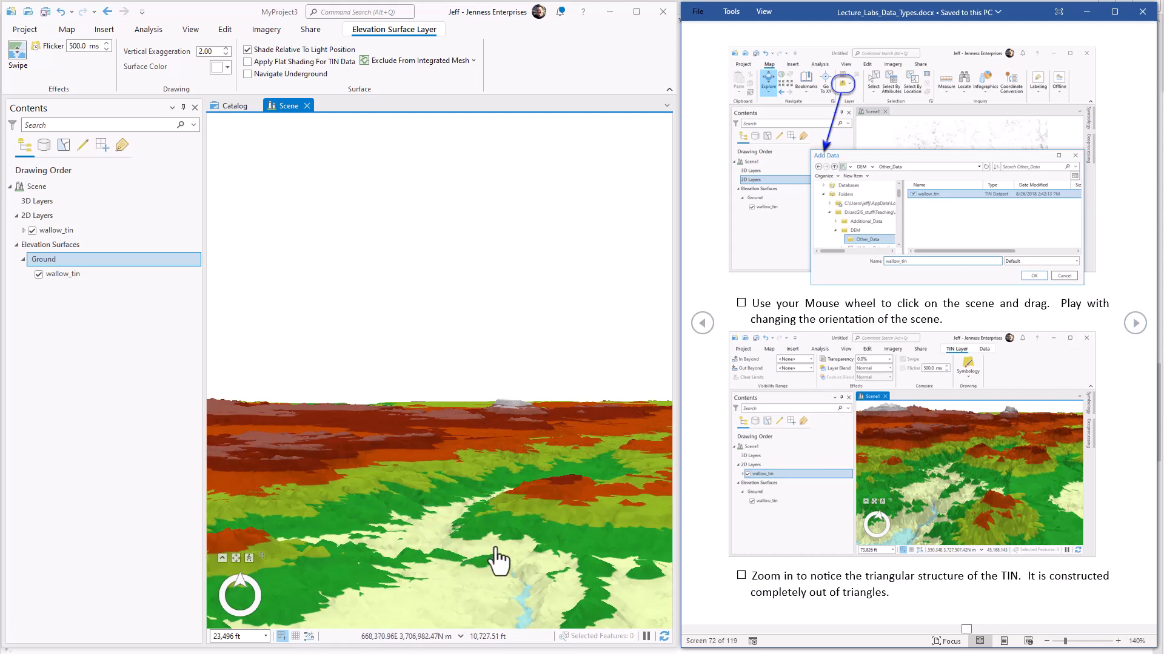
scroll(496, 558, up, 5)
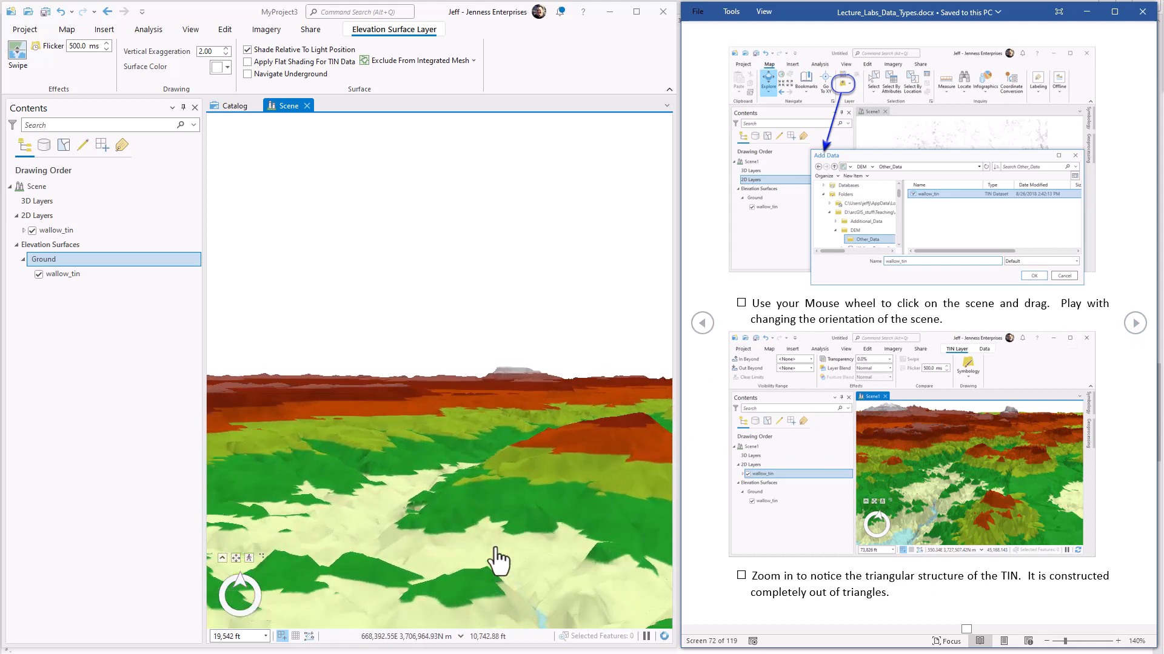
middle_drag(503, 561, 478, 553)
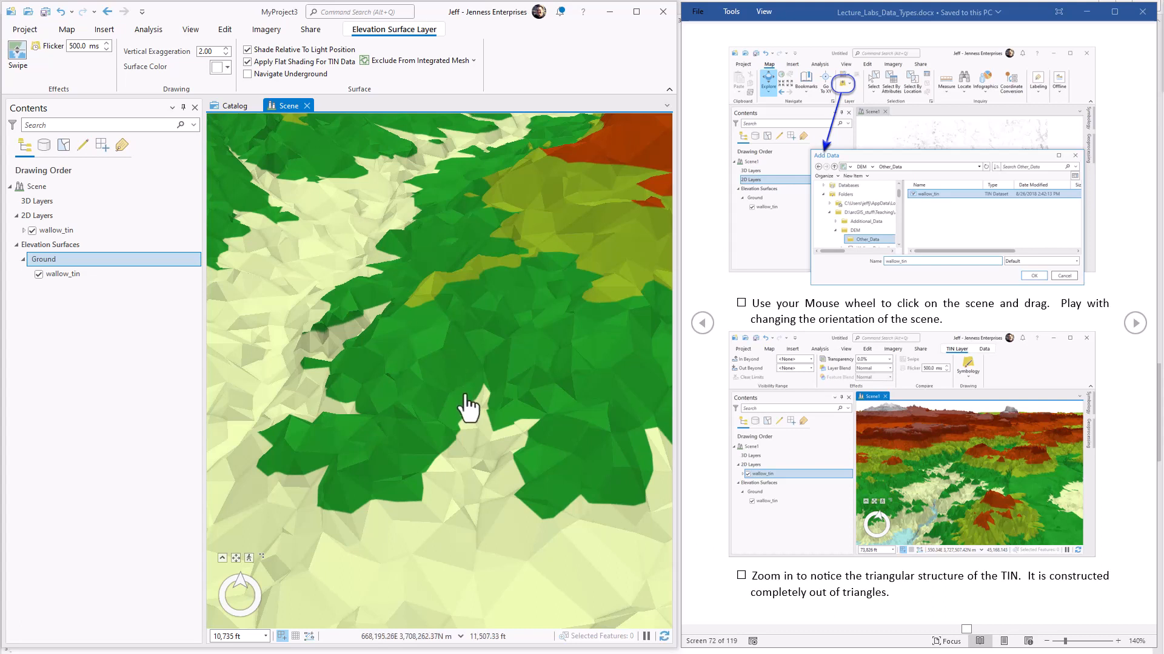
scroll(466, 395, up, 1)
scroll(466, 409, up, 3)
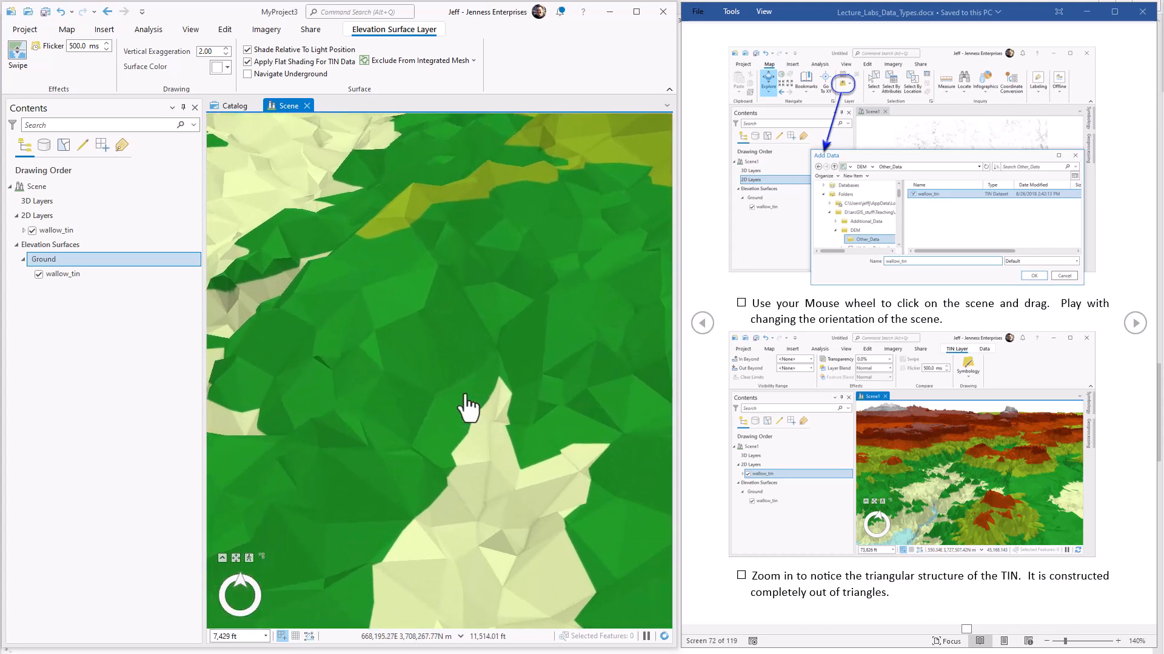
mouse_move(481, 545)
middle_down()
mouse_move(517, 548)
mouse_move(568, 514)
mouse_move(548, 467)
mouse_move(466, 502)
mouse_move(478, 463)
mouse_move(502, 533)
middle_up()
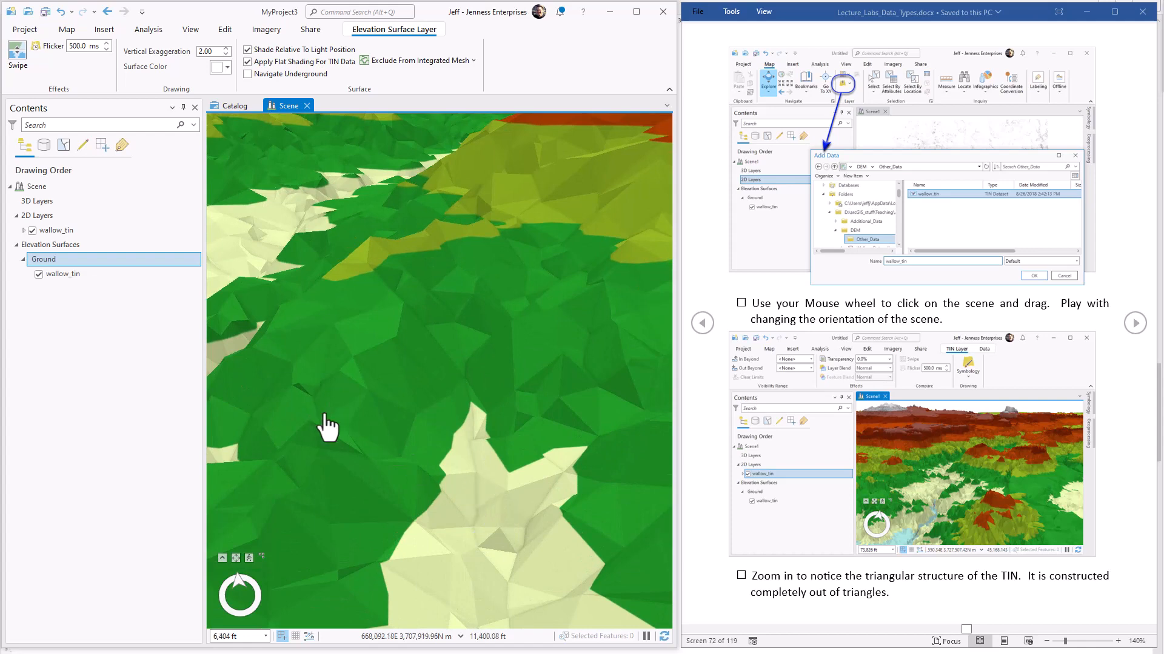
Step: Use the Explore tool to identify the elevation, slope and aspect at several points on the TIN, and close the pop-up
click(67, 31)
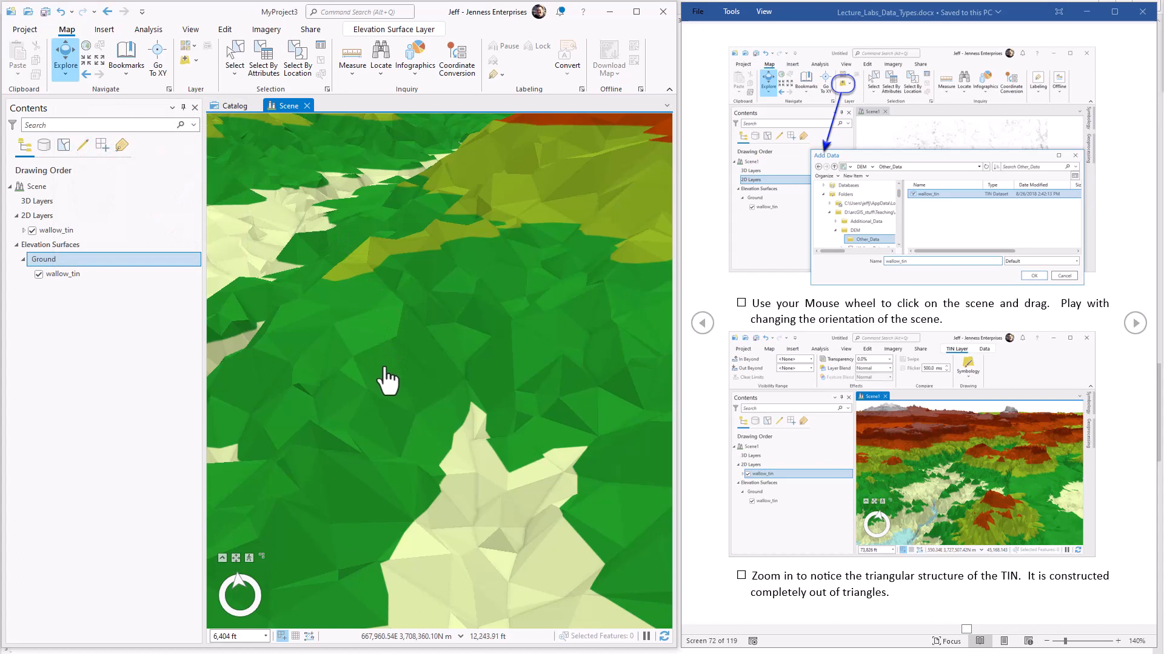
middle_drag(377, 358, 377, 357)
click(378, 359)
click(352, 340)
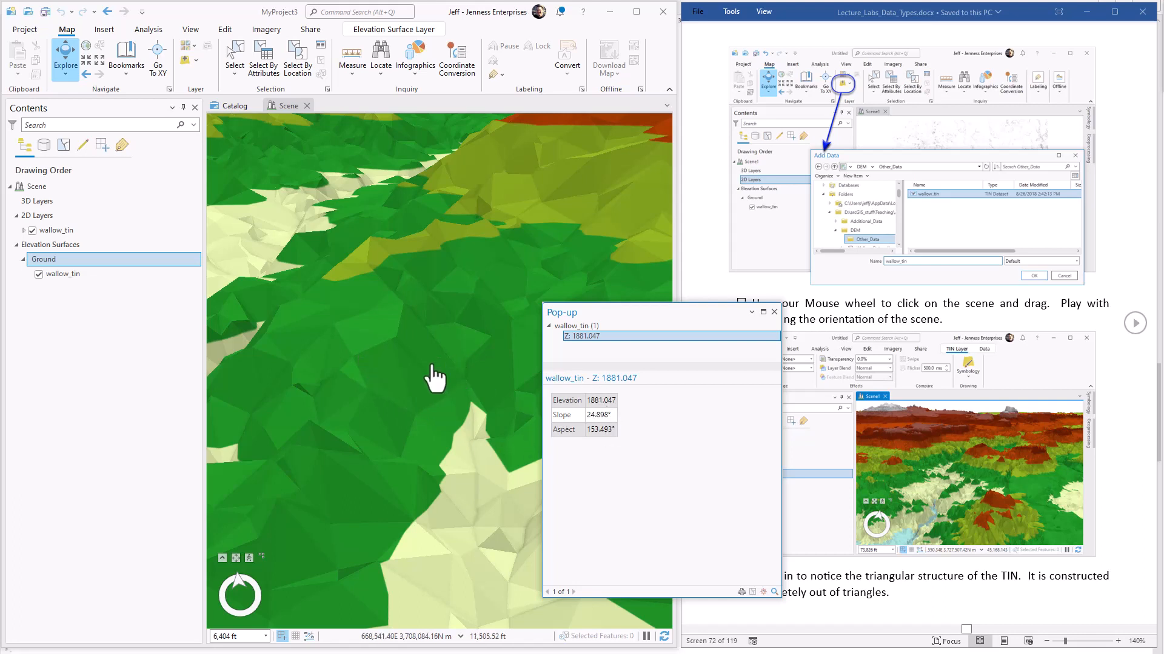
click(423, 393)
click(774, 312)
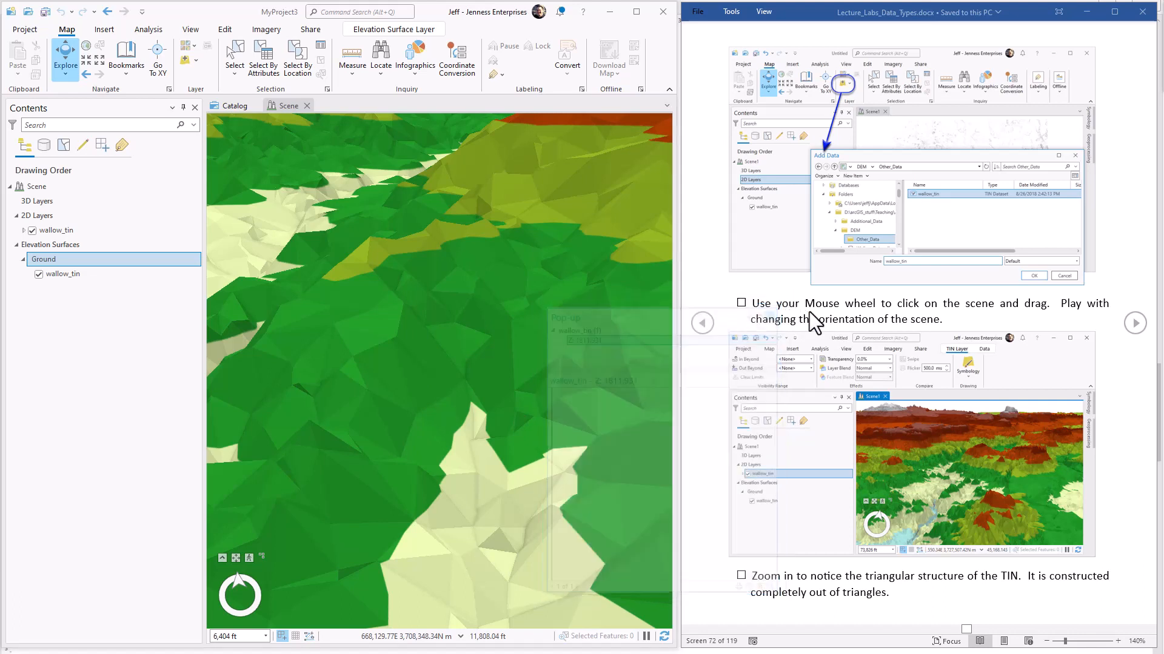
Step: Page the Word document forward to the basemap instructions; in ArcGIS Pro, hide the wallow_tin 2D layer and add the Imagery basemap
click(1136, 323)
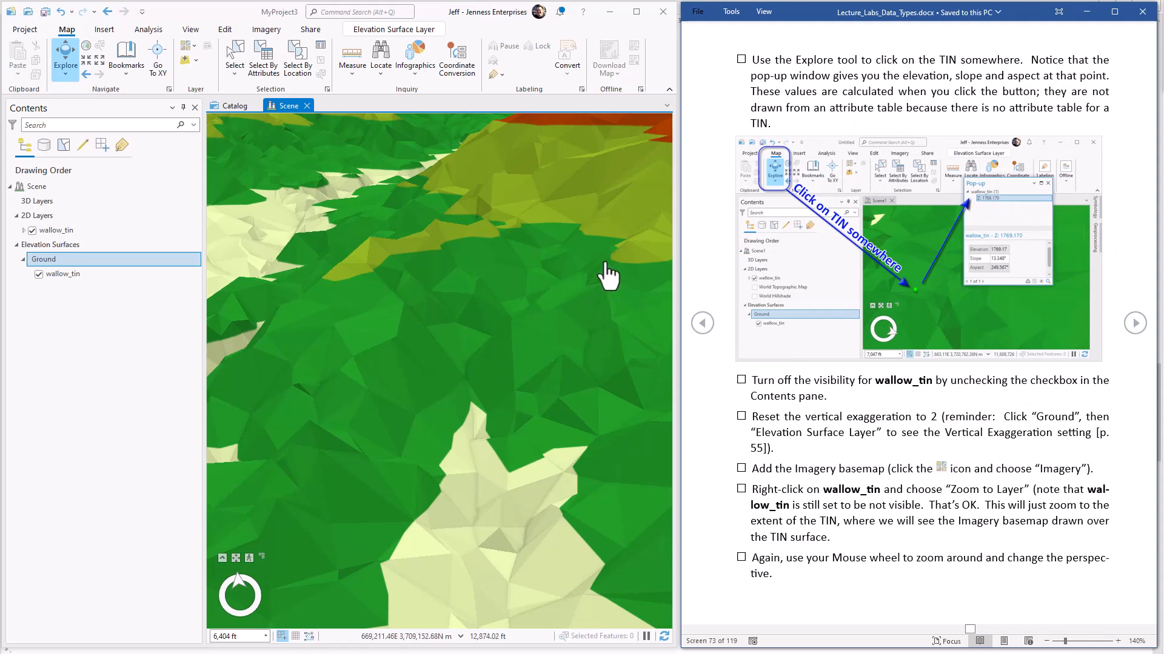
click(33, 231)
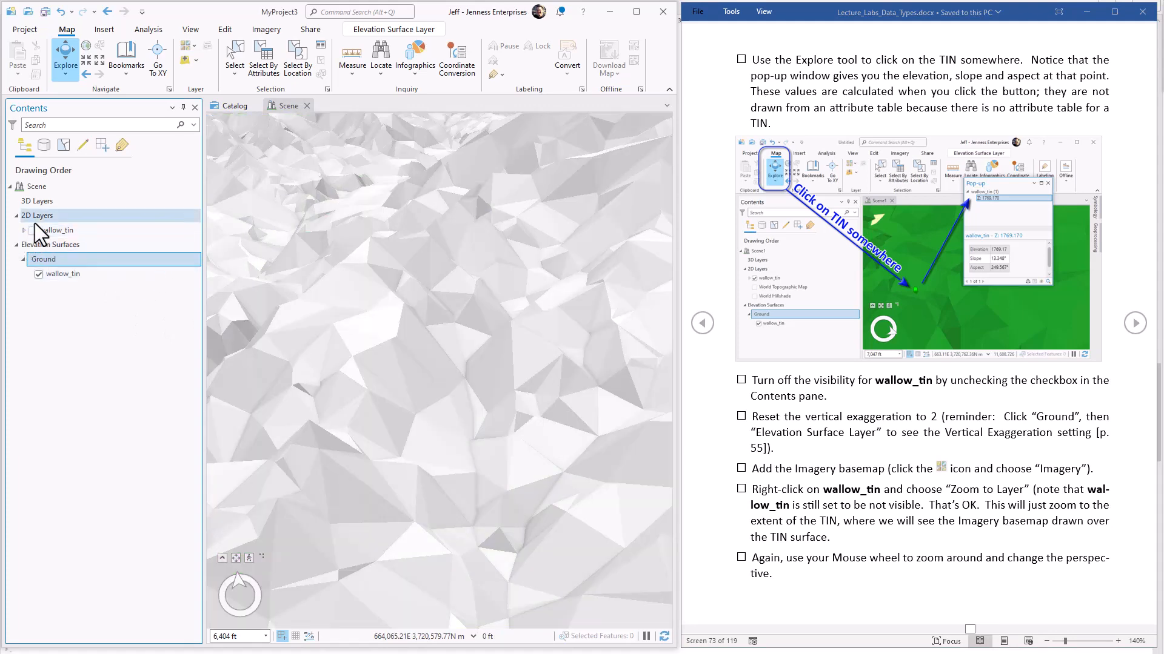
click(191, 46)
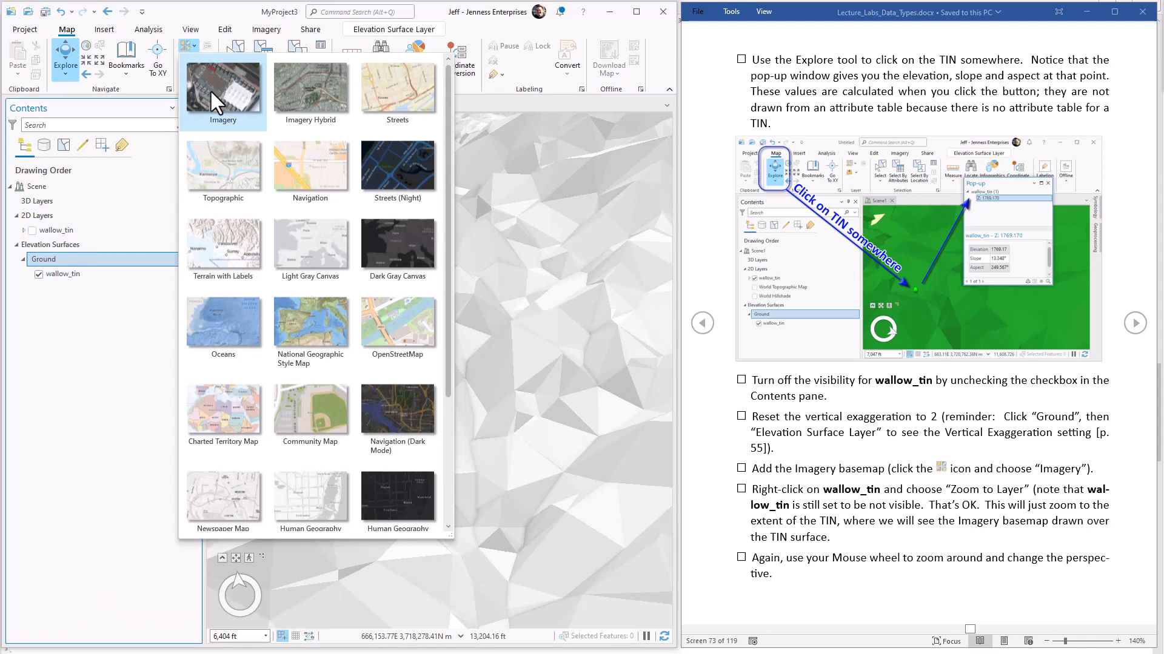
click(212, 96)
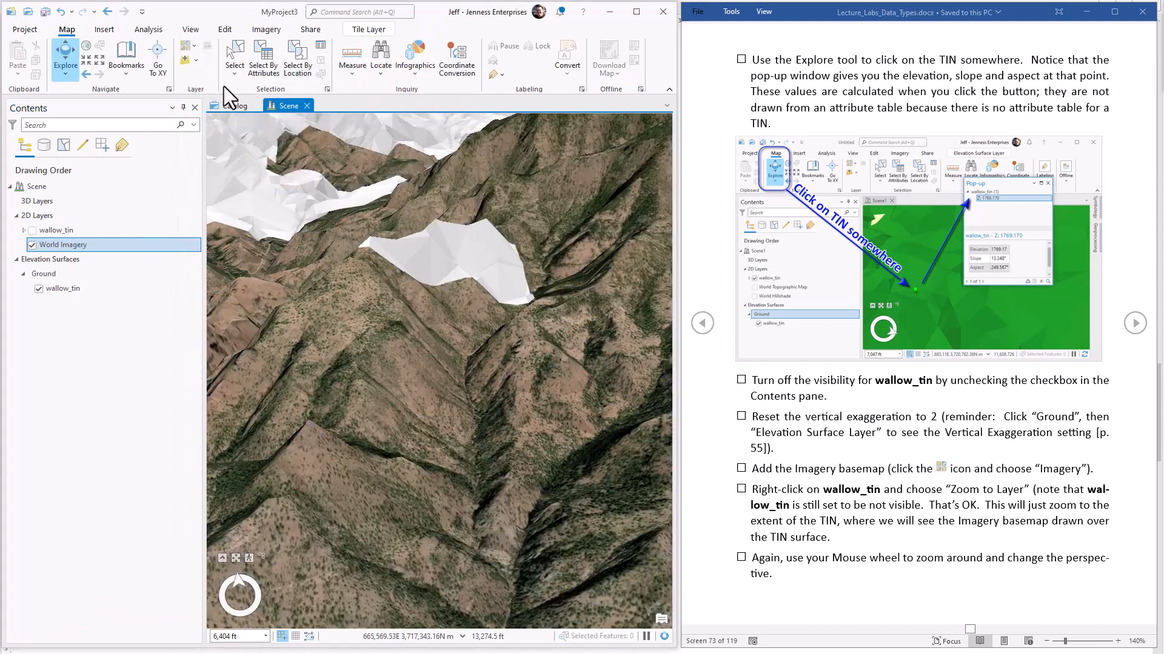
Step: Examine the World Imagery draped over the TIN terrain up close and from different directions
middle_drag(359, 509, 335, 419)
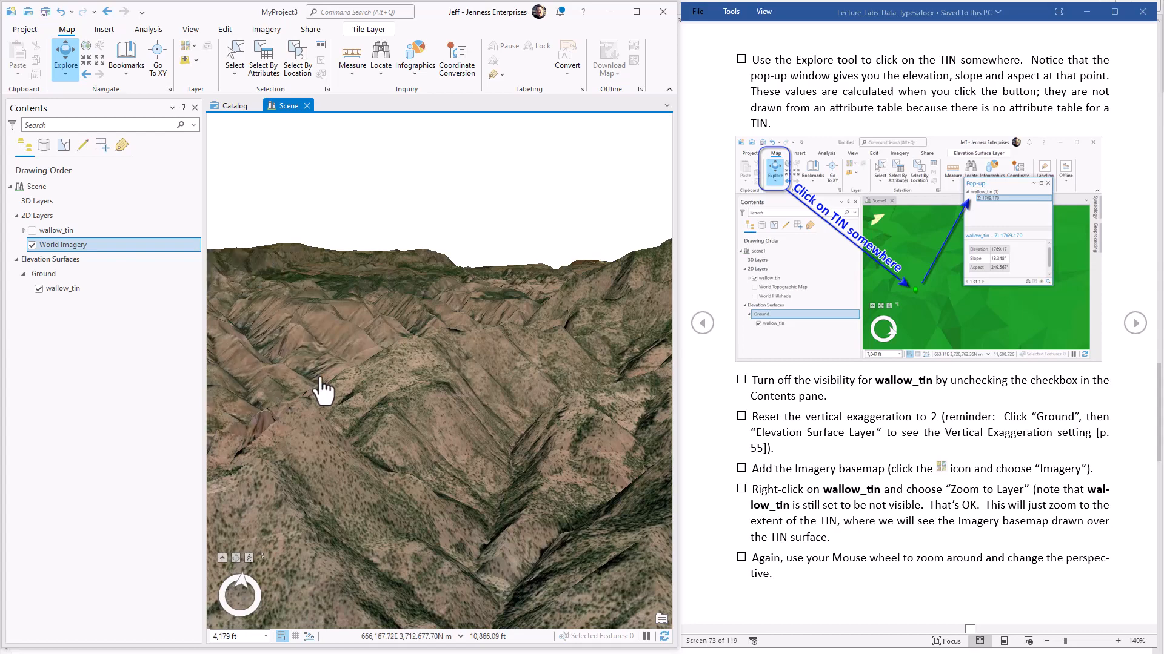
scroll(323, 391, up, 5)
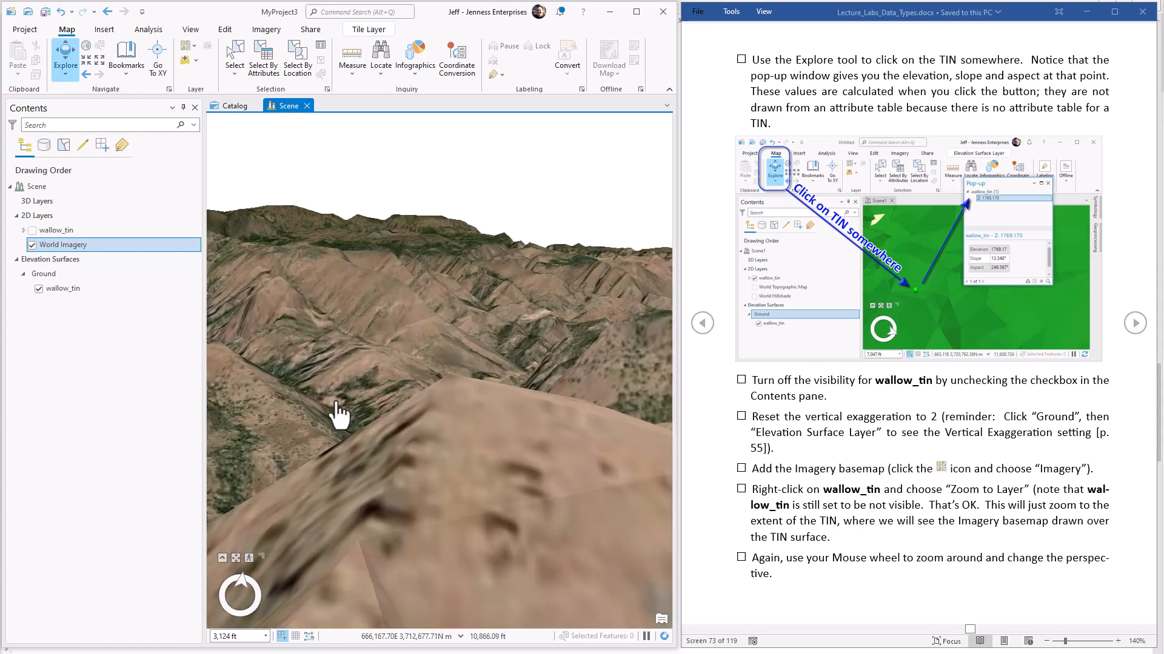
middle_drag(363, 419, 392, 436)
middle_drag(416, 447, 456, 446)
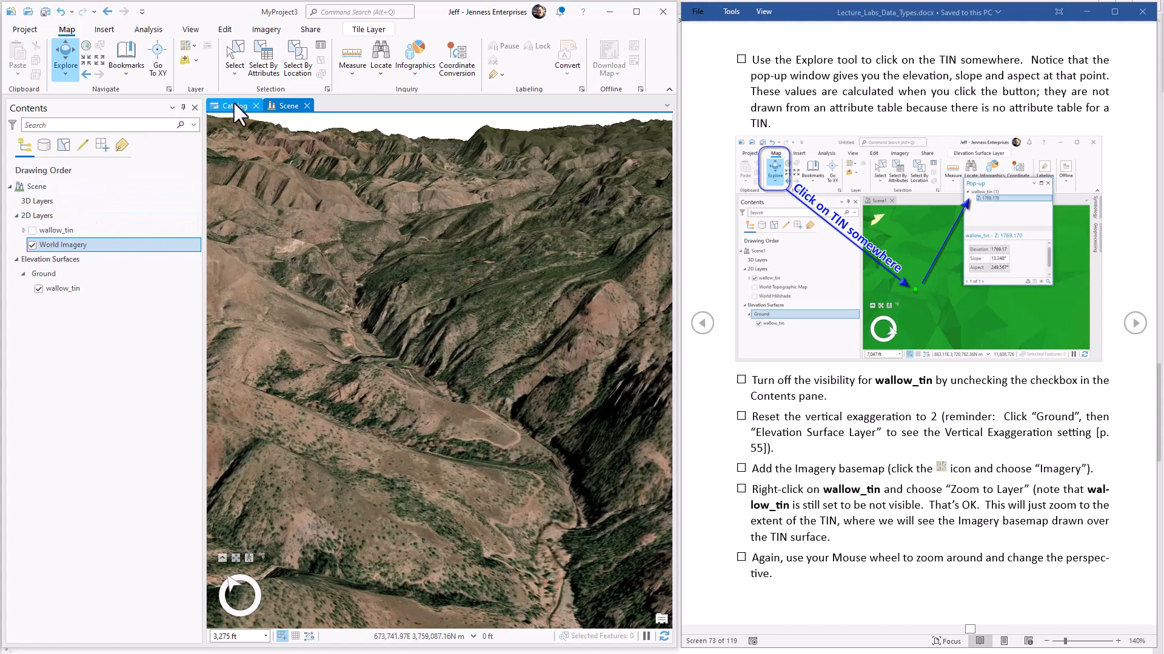
Step: Search ArcGIS Online for "USA Topo" and add the USA Topo Maps map image layer to the scene
click(184, 60)
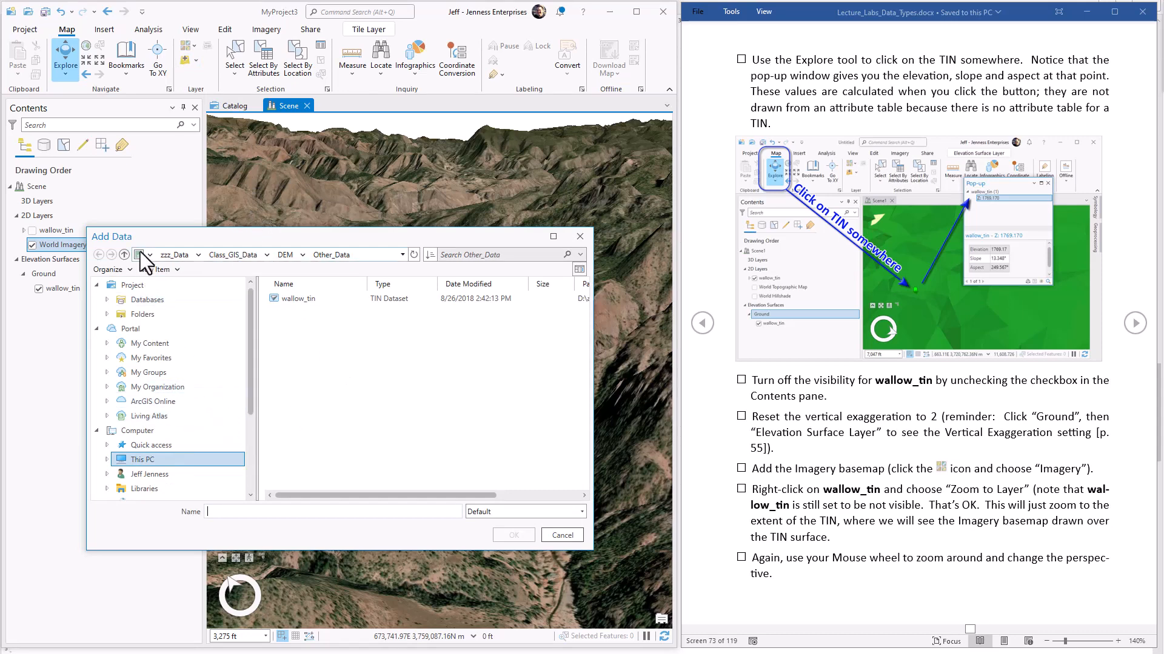
click(154, 401)
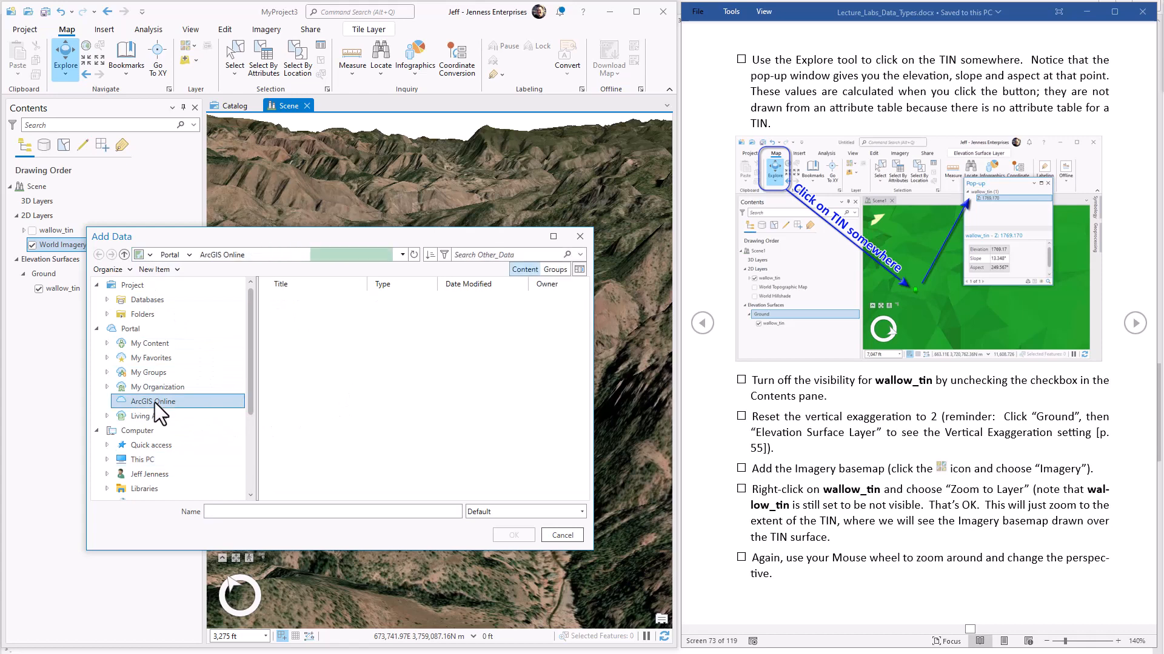
click(479, 255)
text(USA Topo)
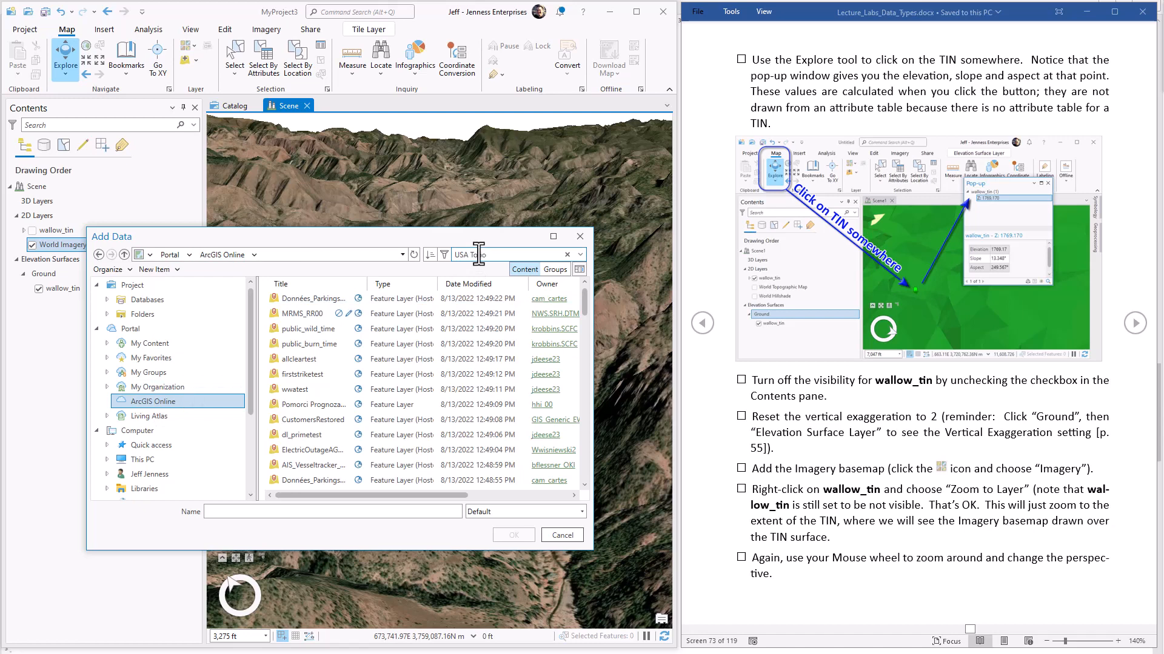
key(Return)
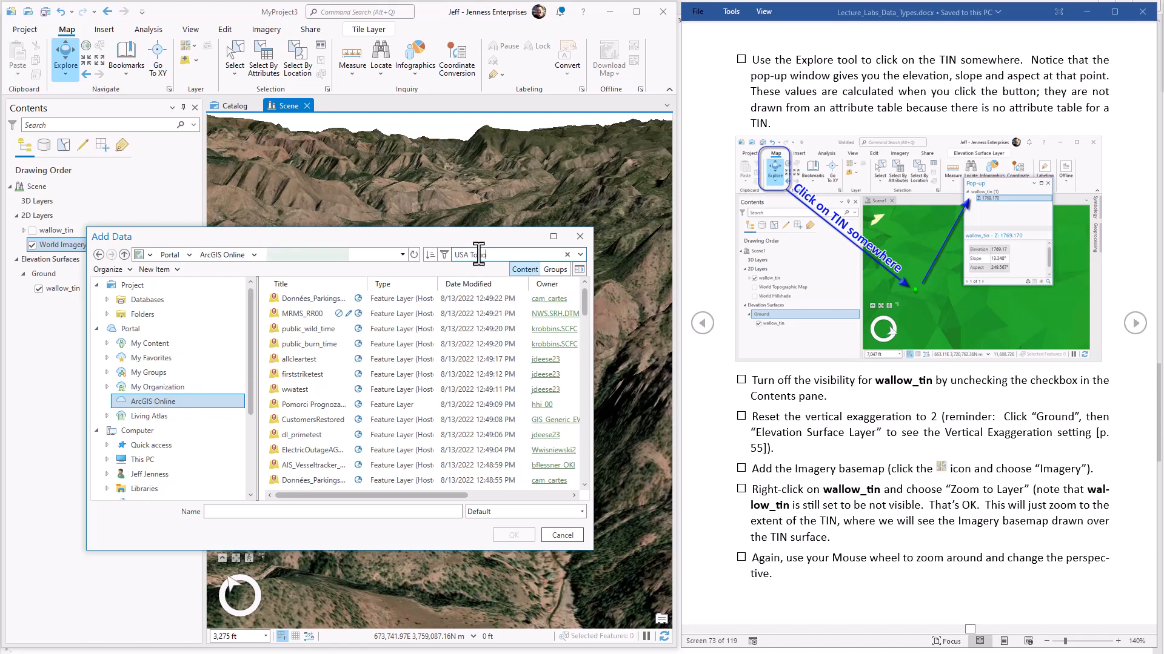
click(300, 302)
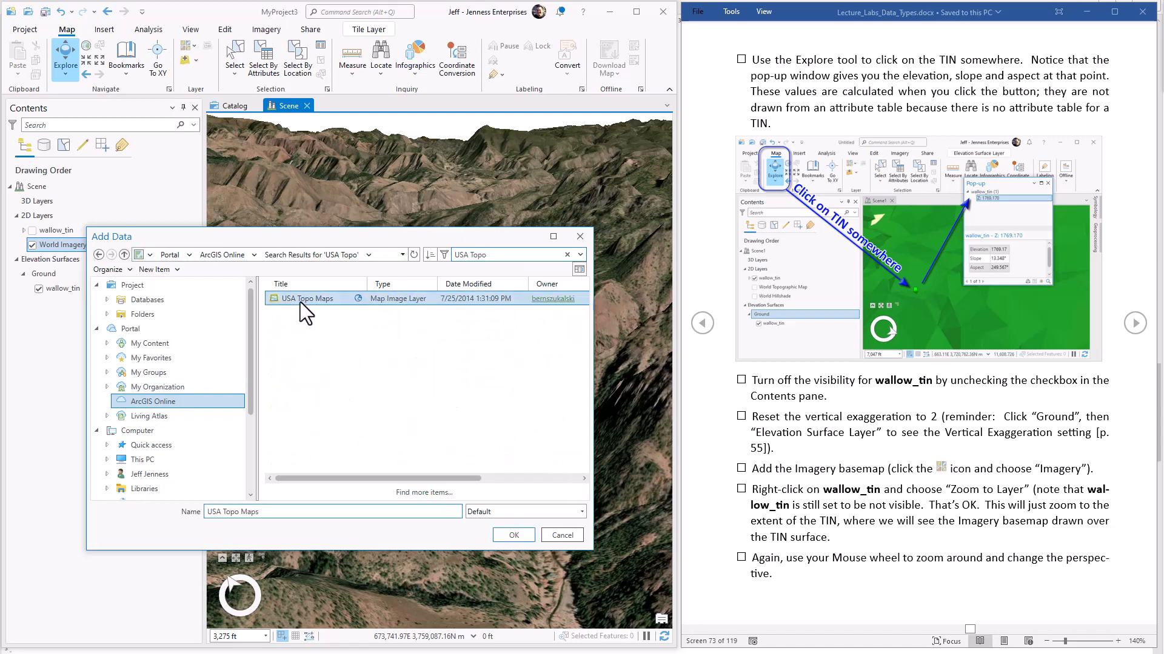
click(518, 533)
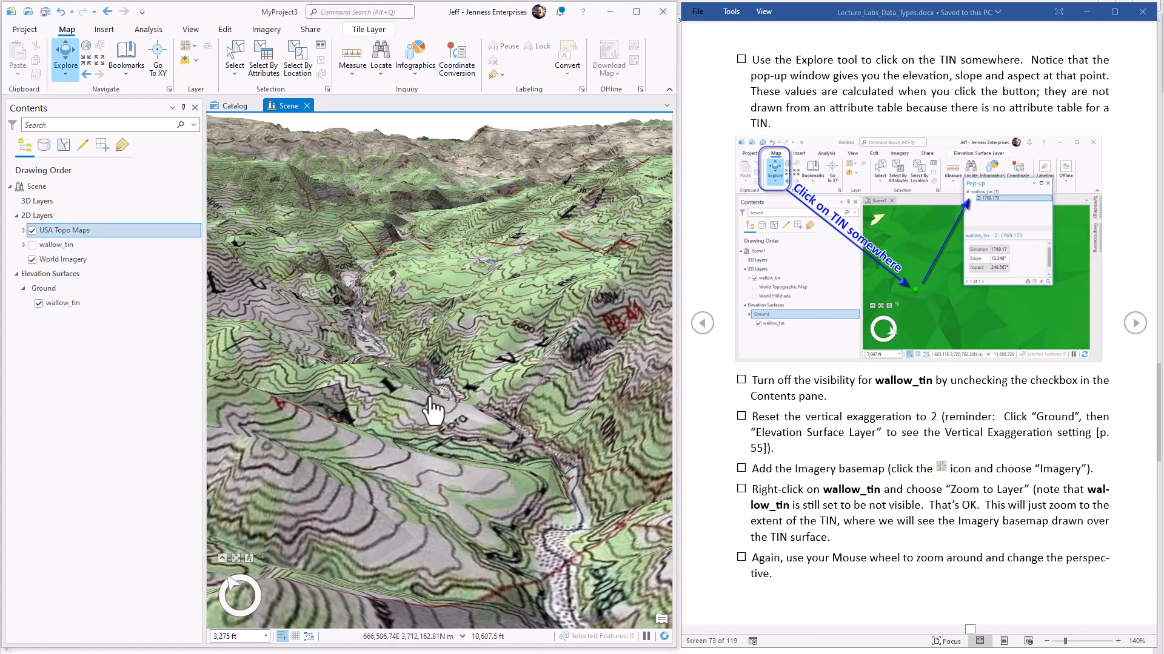
Step: Examine the USA Topo Maps contours draped over the TIN terrain from several directions and distances
scroll(433, 413, down, 3)
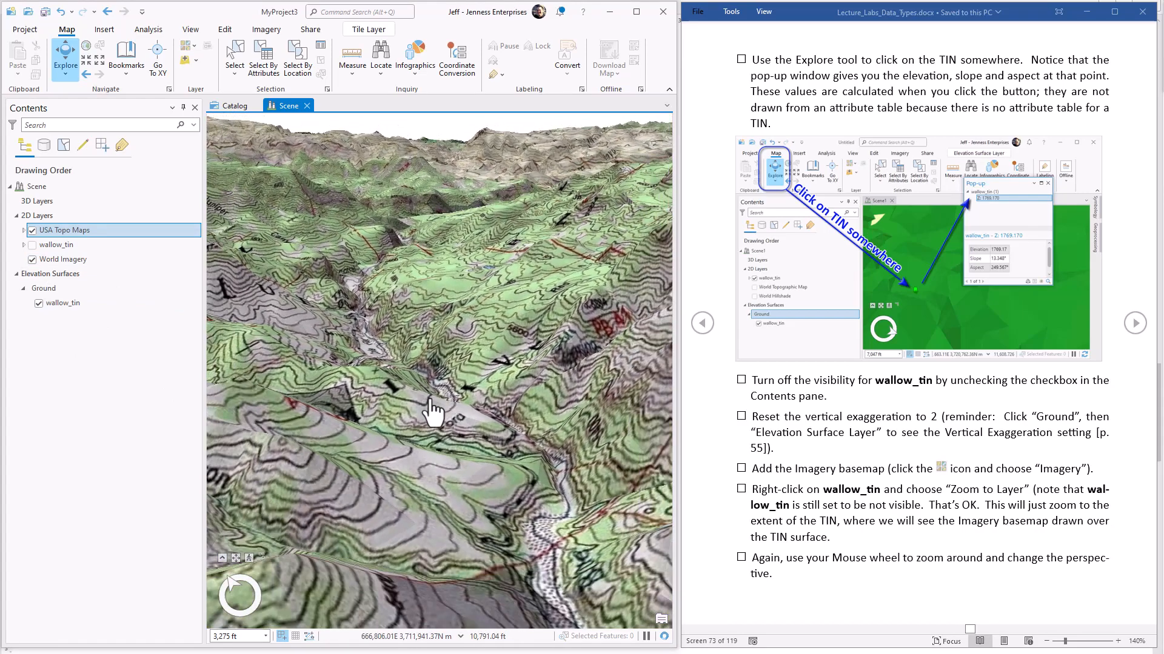
scroll(340, 454, down, 3)
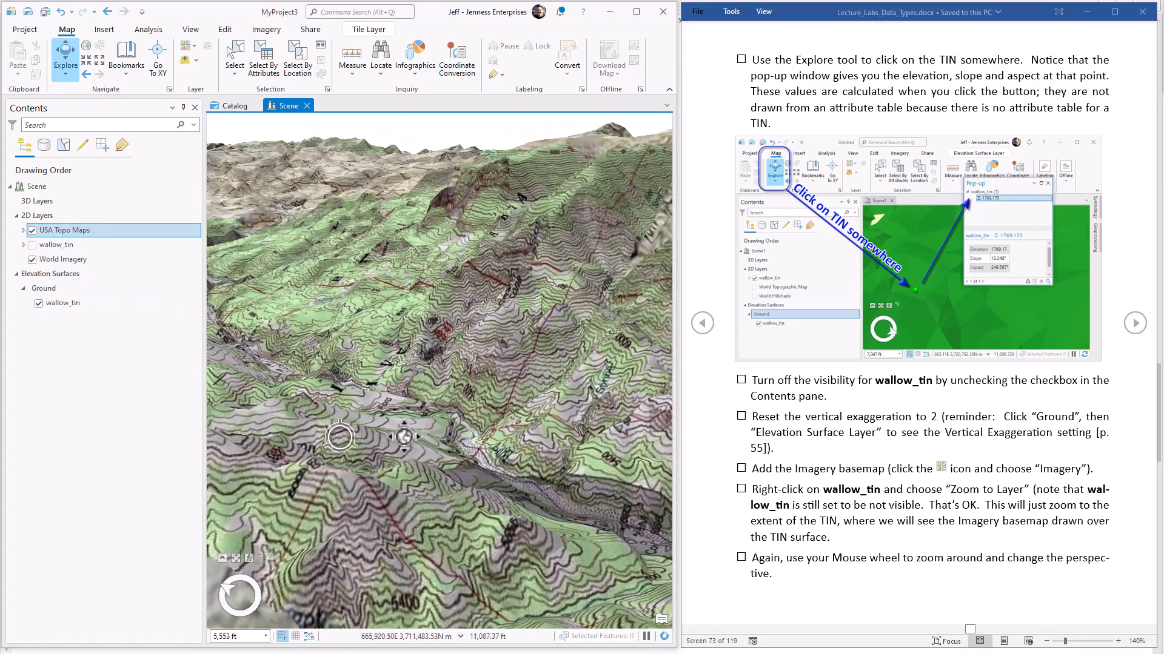
middle_drag(298, 430, 508, 427)
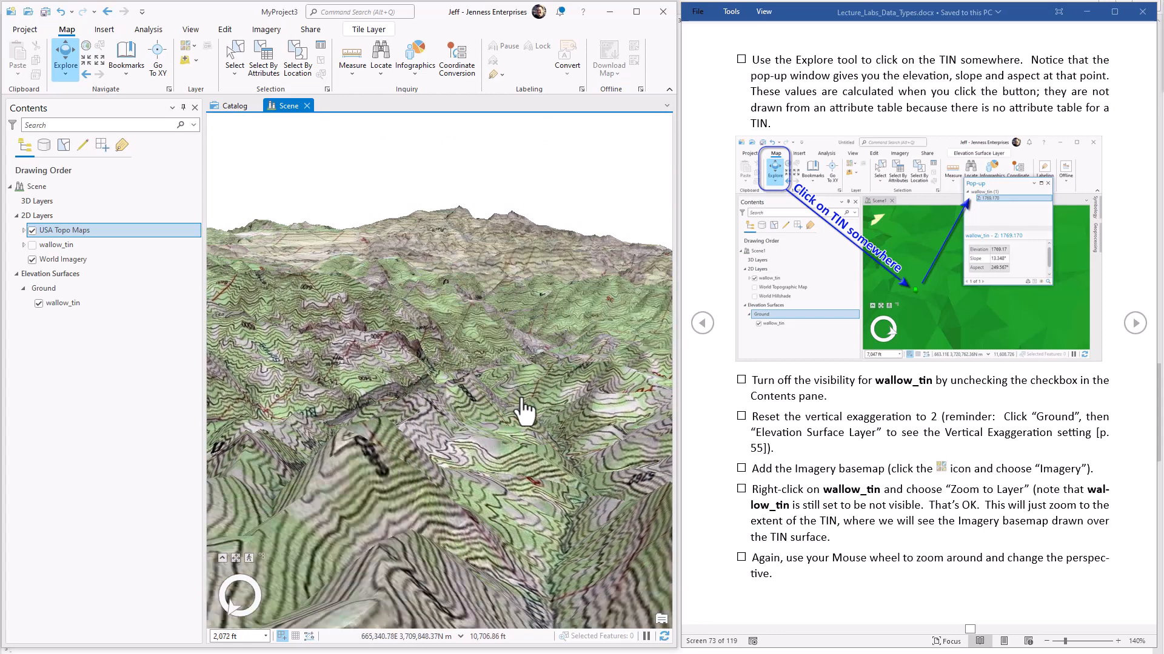
scroll(525, 411, up, 2)
scroll(522, 400, up, 2)
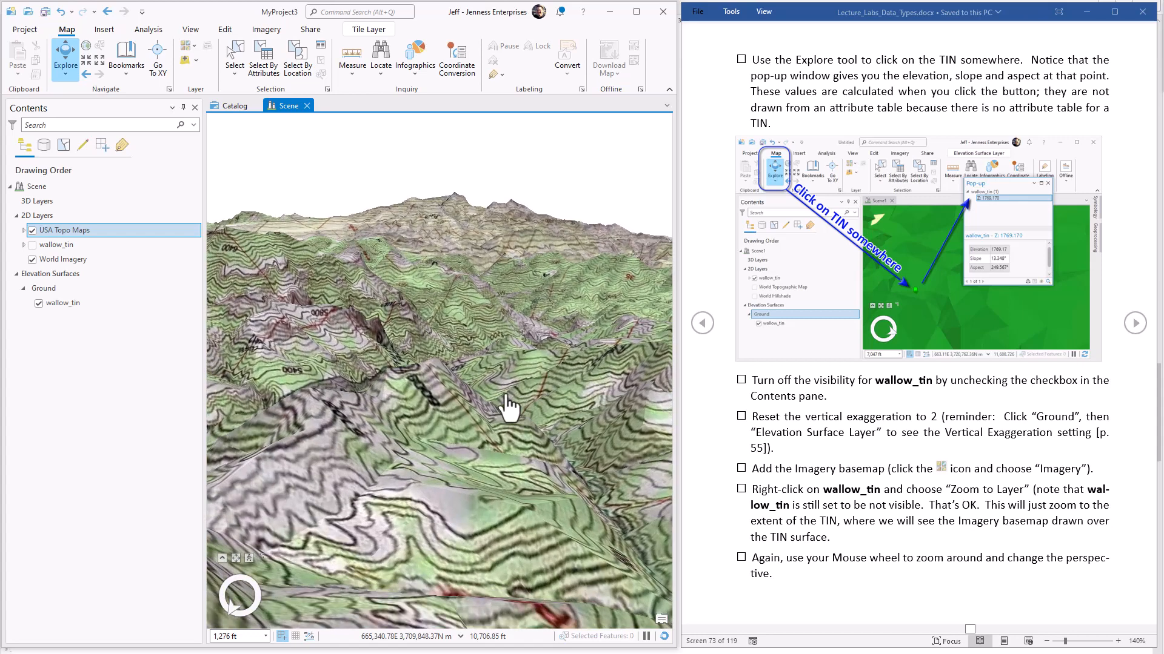
Step: Set the Ground elevation surface's vertical exaggeration to 1.00 and inspect the topo-draped terrain up close
click(52, 289)
click(378, 30)
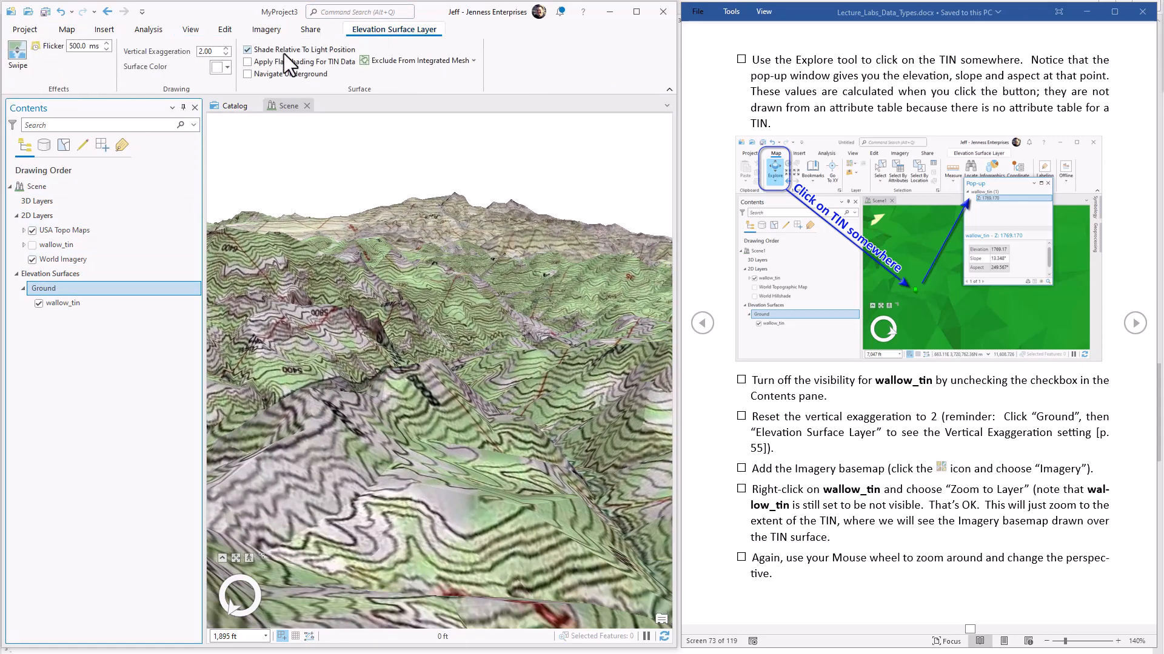
click(225, 54)
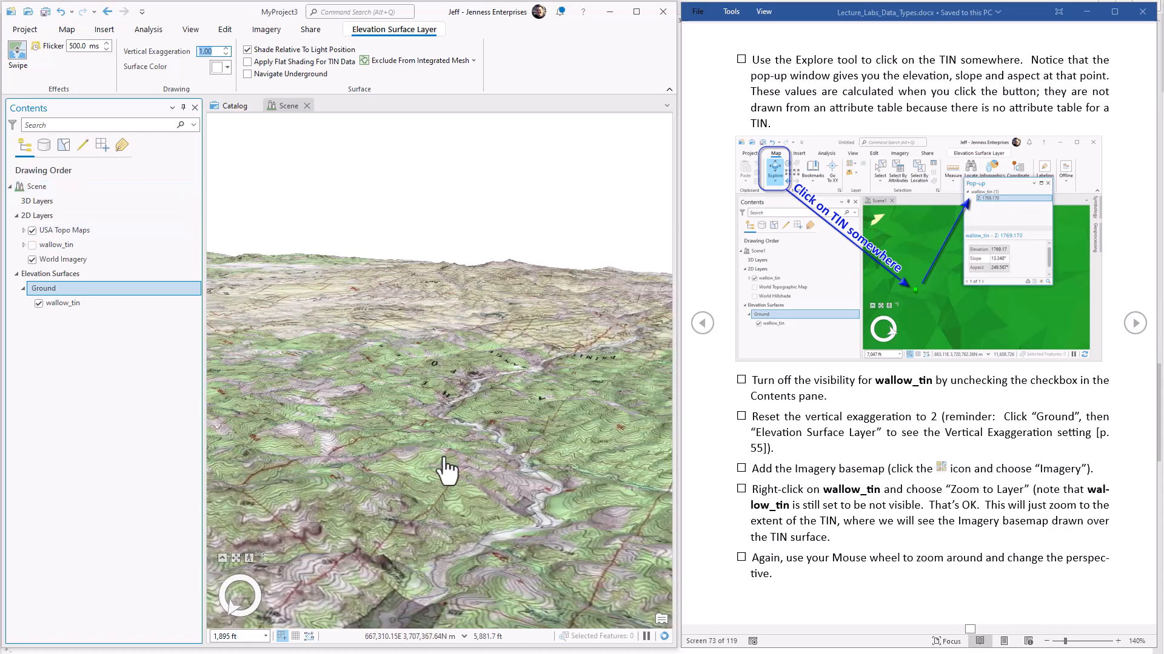
scroll(474, 466, up, 3)
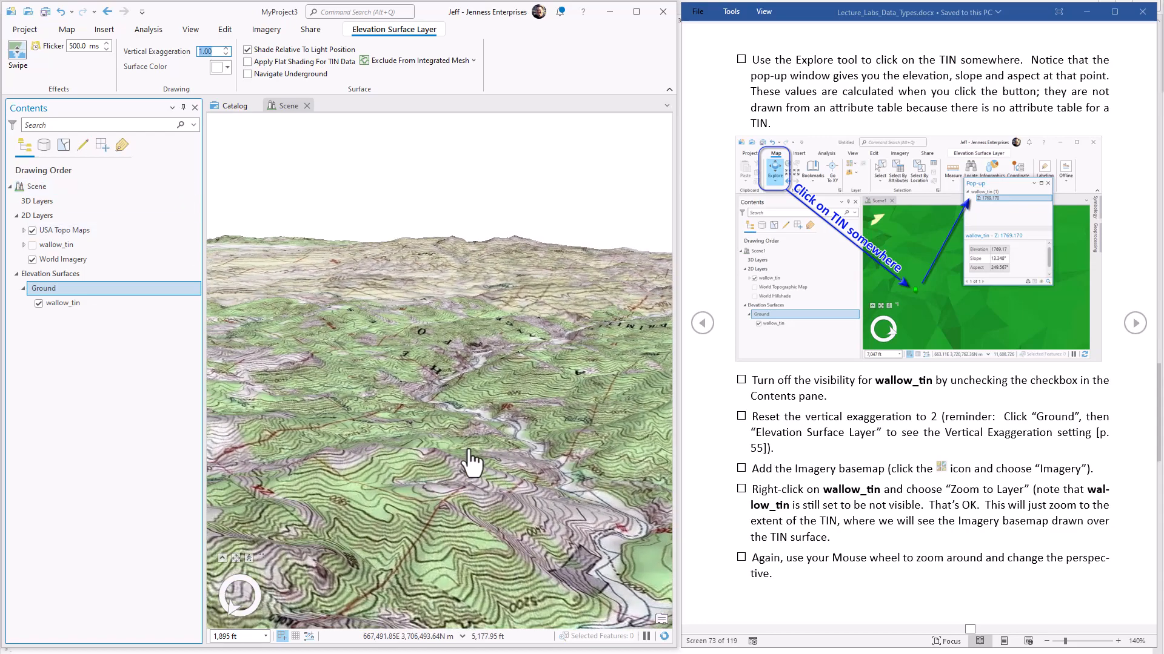
scroll(447, 477, up, 5)
mouse_move(448, 477)
middle_down()
mouse_move(613, 471)
mouse_move(704, 449)
middle_up()
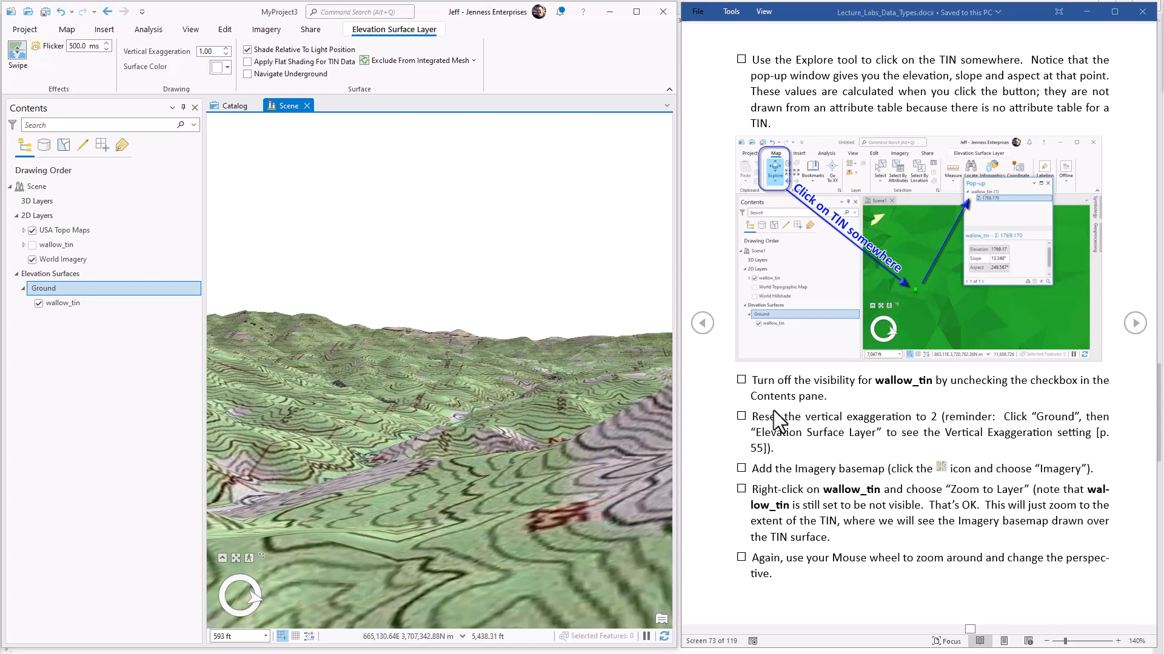
Step: Page the Word document forward to the burn severity instructions; in ArcGIS Pro, add Wallow_Burn_Severity.lyrx from the Wallow\Data folder to the scene
click(1135, 325)
click(1135, 324)
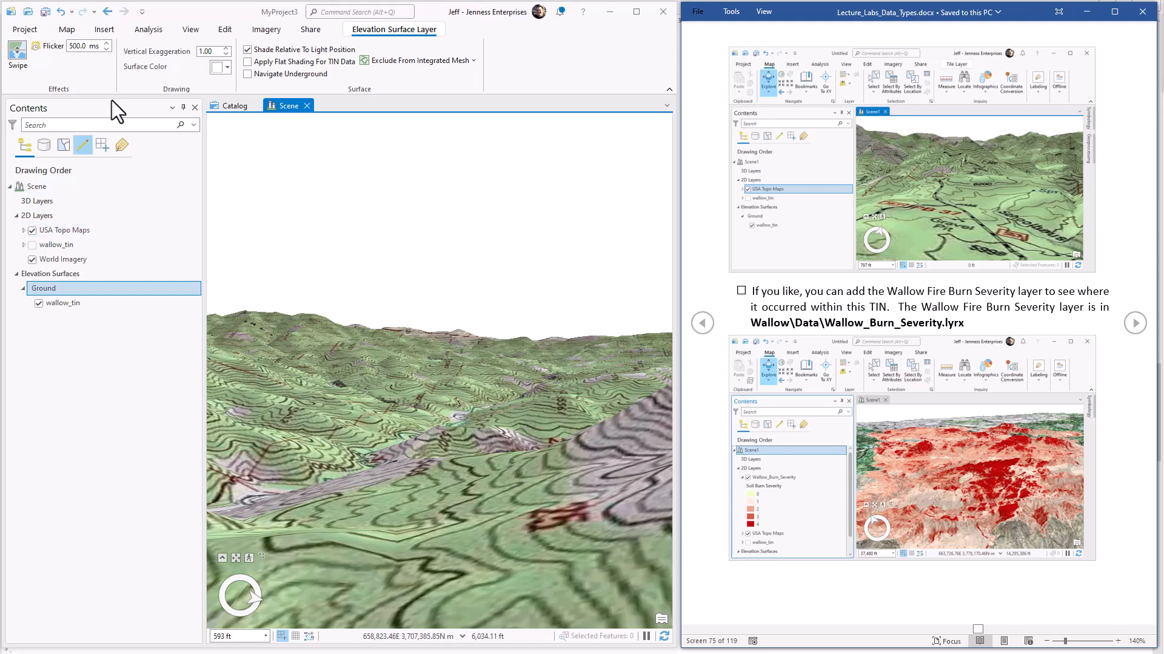
click(65, 30)
click(184, 61)
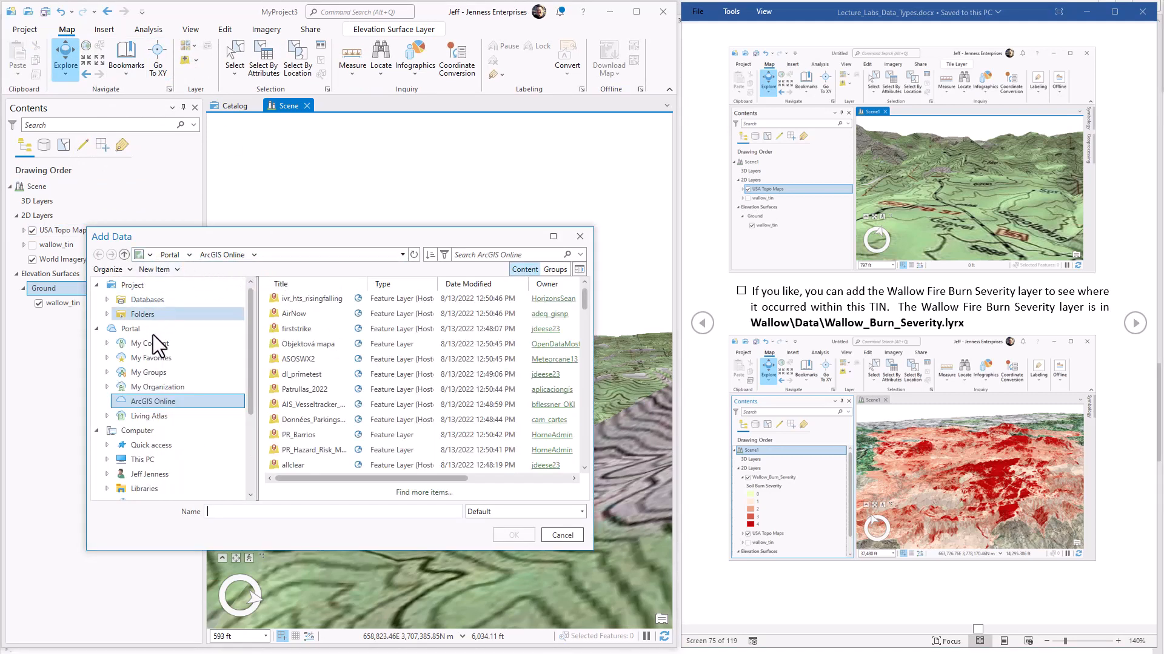
click(107, 314)
click(179, 343)
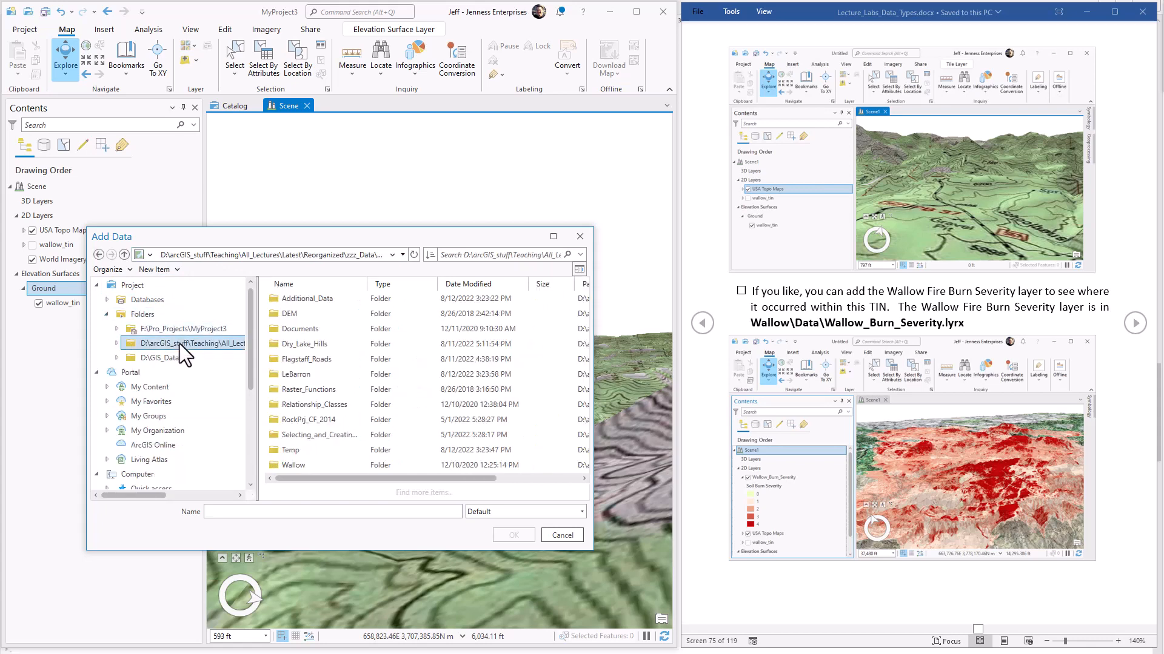
double_click(292, 465)
double_click(285, 298)
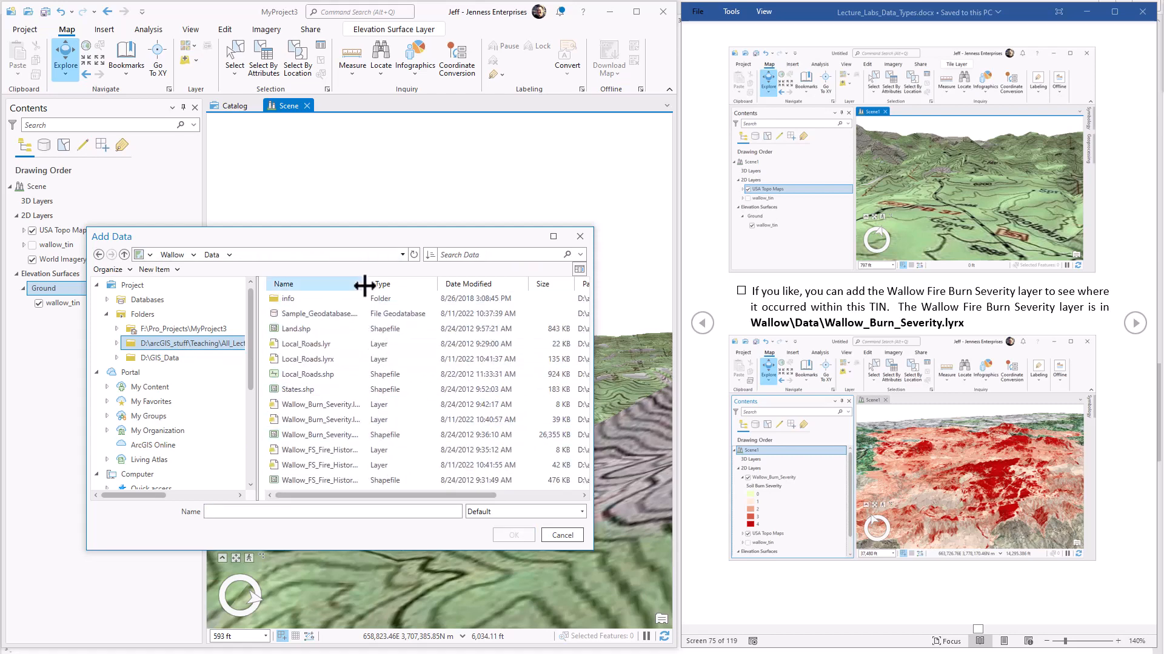
drag(383, 284, 401, 284)
click(346, 420)
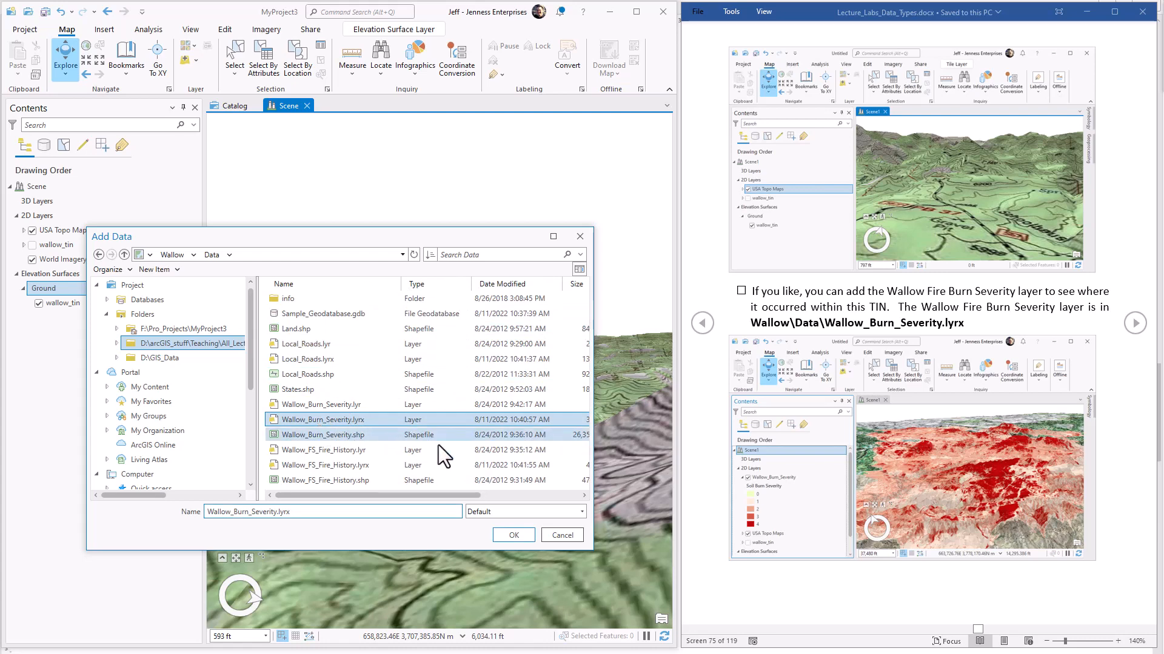
click(513, 536)
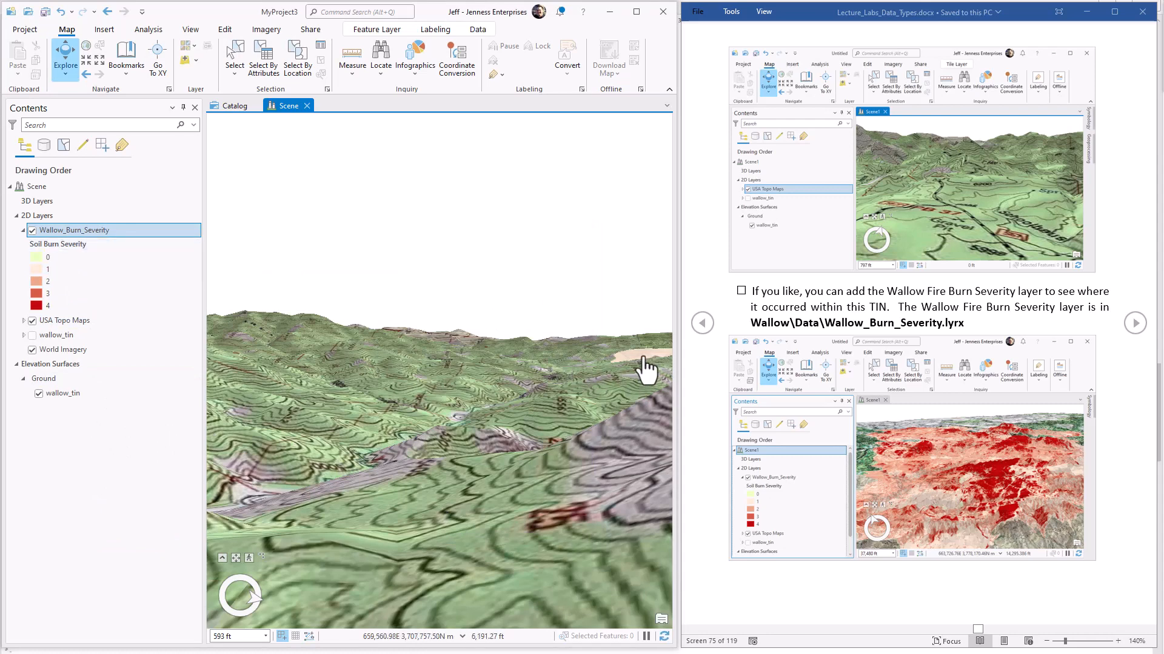
Step: Zoom to the Wallow_Burn_Severity layer and examine the burn classes draped over the terrain from low angles and different directions
right_click(94, 227)
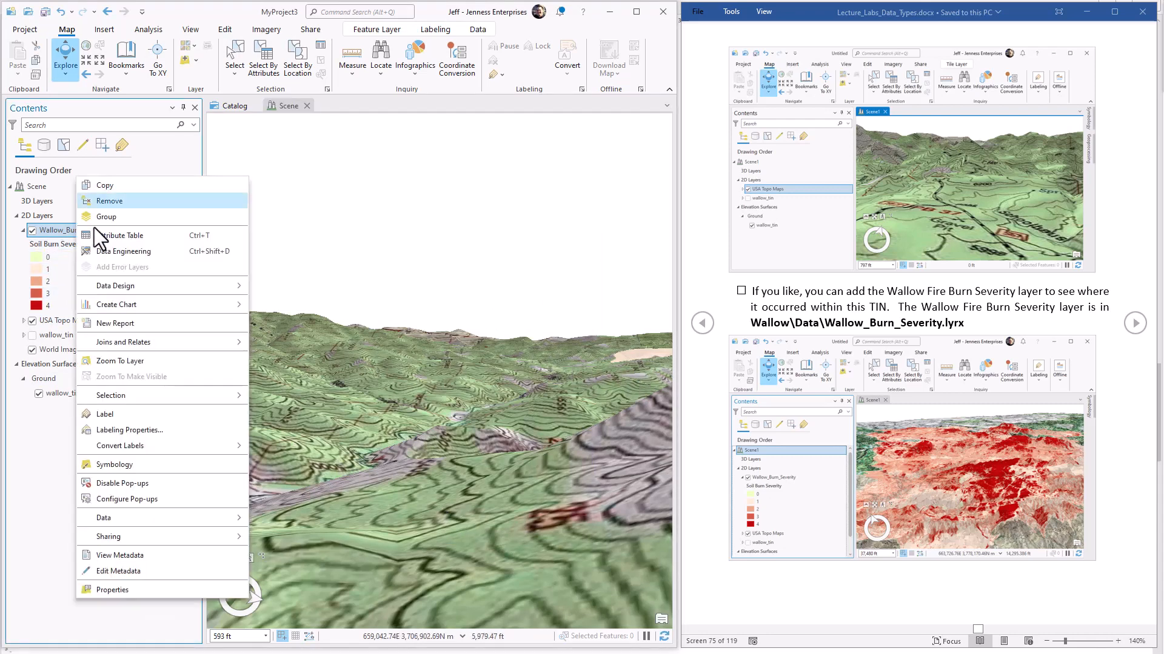
click(124, 361)
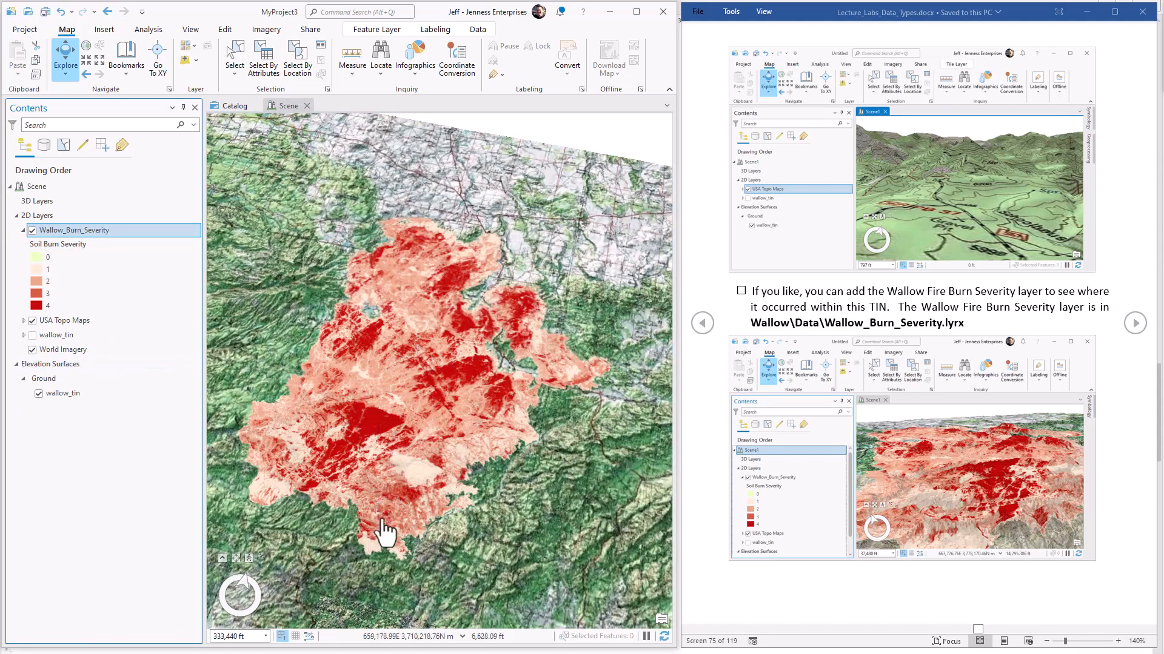
scroll(416, 516, up, 2)
scroll(417, 516, up, 4)
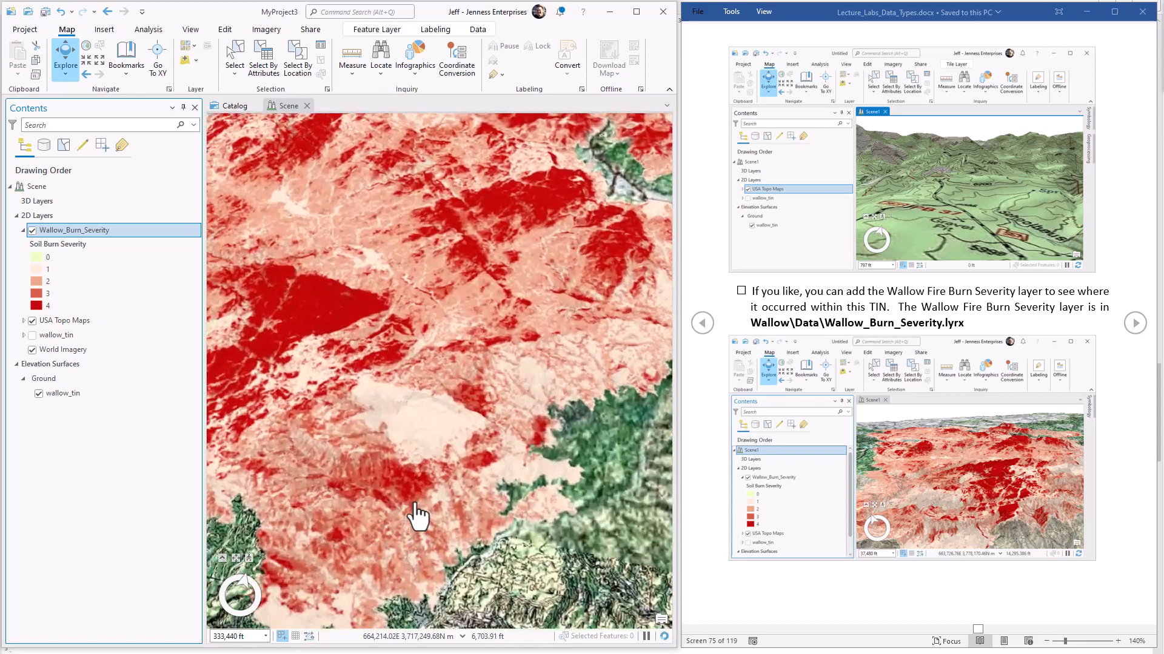
scroll(417, 517, up, 1)
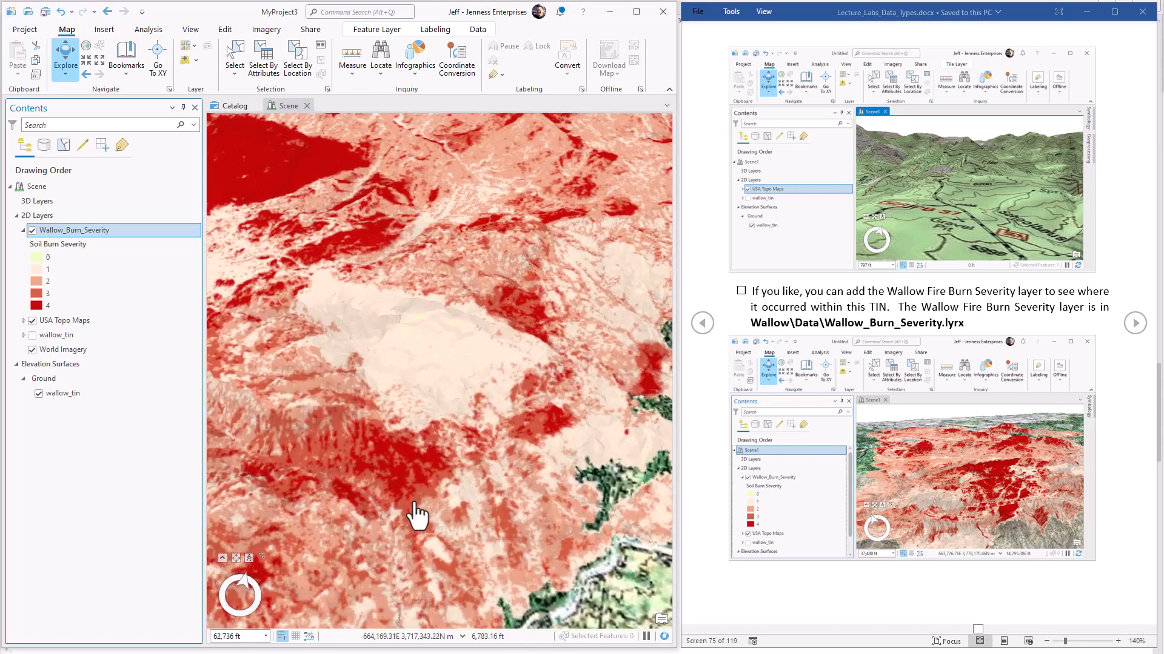
middle_drag(417, 517, 415, 395)
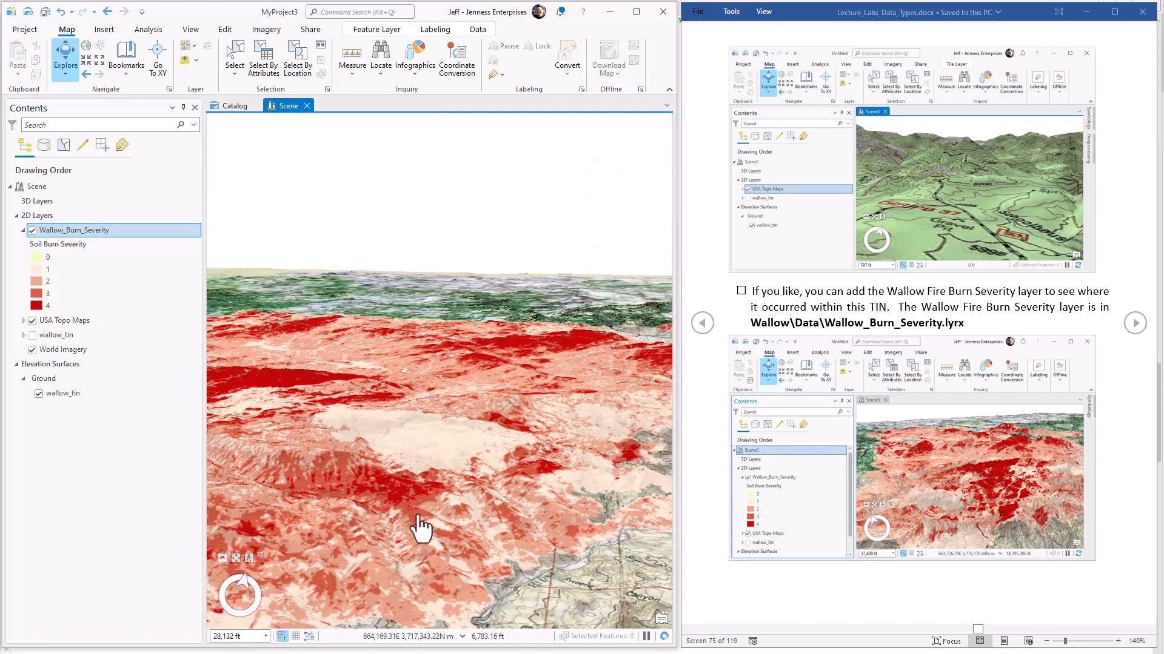
middle_drag(410, 512, 288, 455)
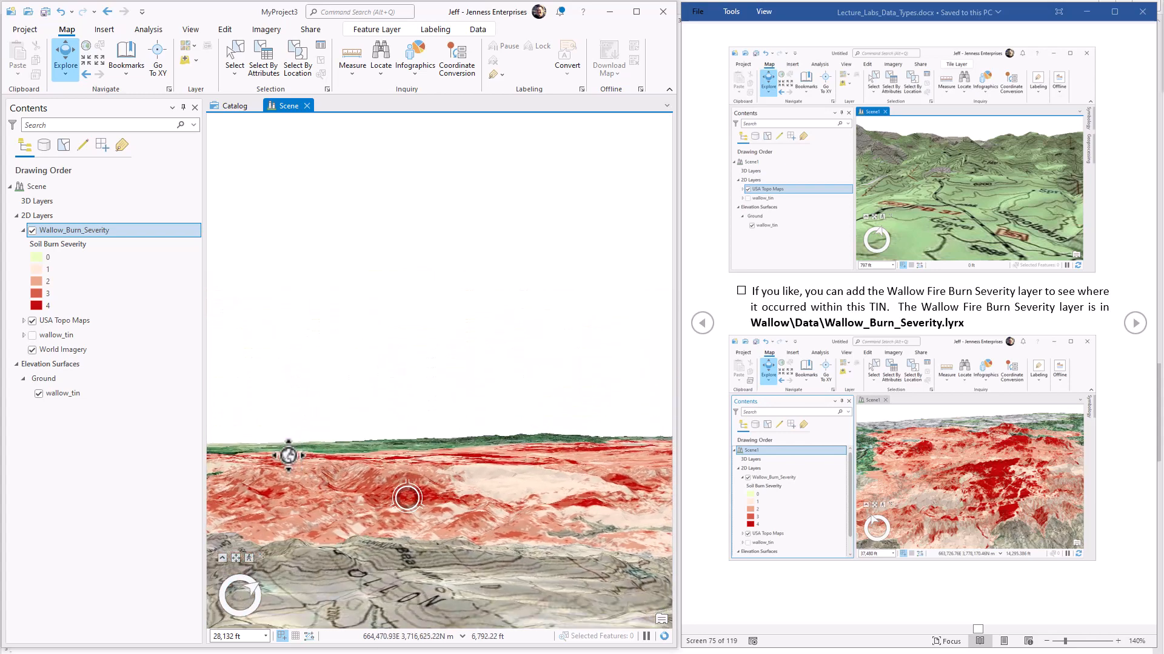
scroll(412, 521, up, 2)
scroll(414, 530, up, 5)
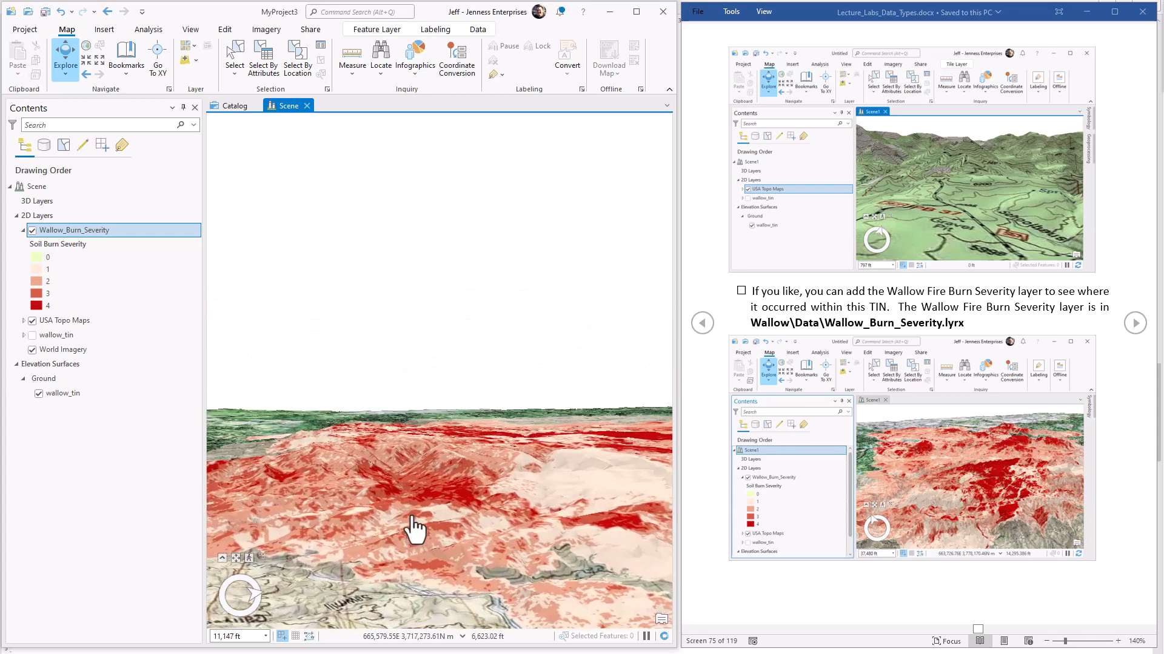
mouse_move(436, 522)
middle_down()
mouse_move(561, 514)
mouse_move(574, 532)
mouse_move(455, 528)
mouse_move(606, 509)
middle_up()
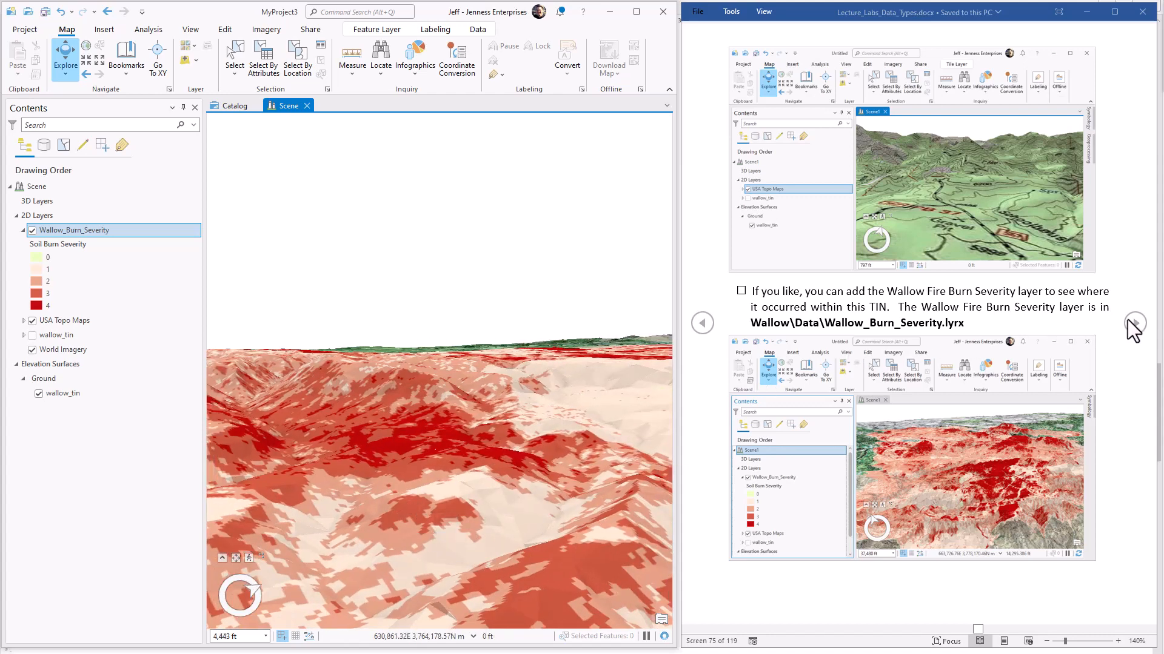
Step: Preview the next exercise page in the Word document and return to the burn severity page
click(1135, 323)
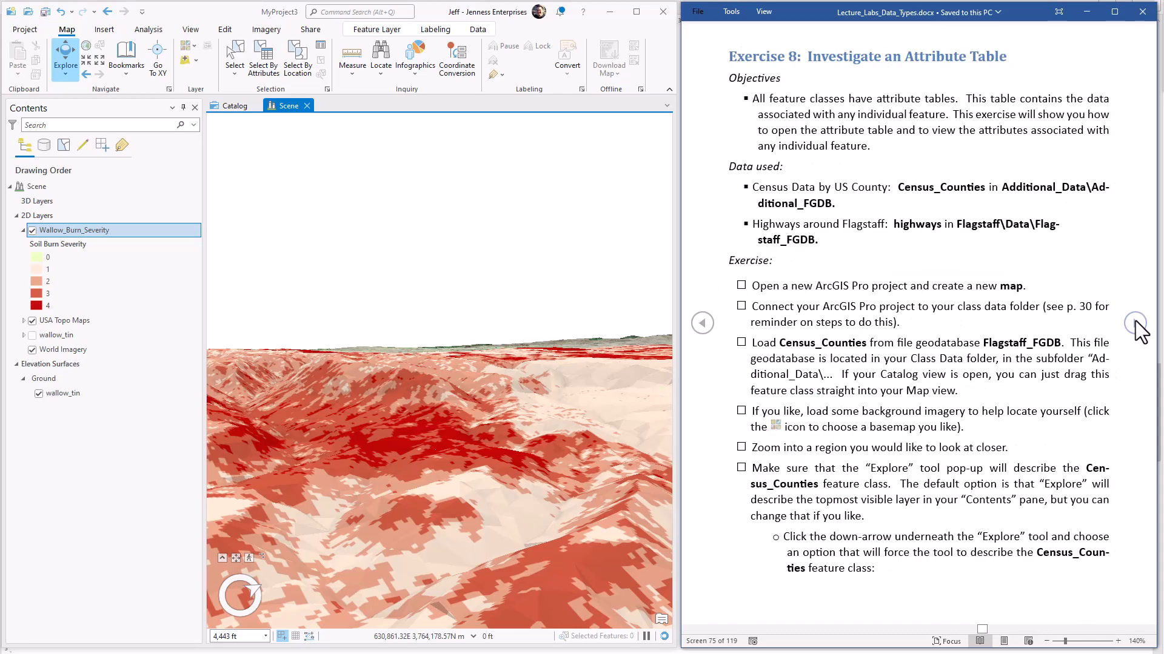
click(702, 323)
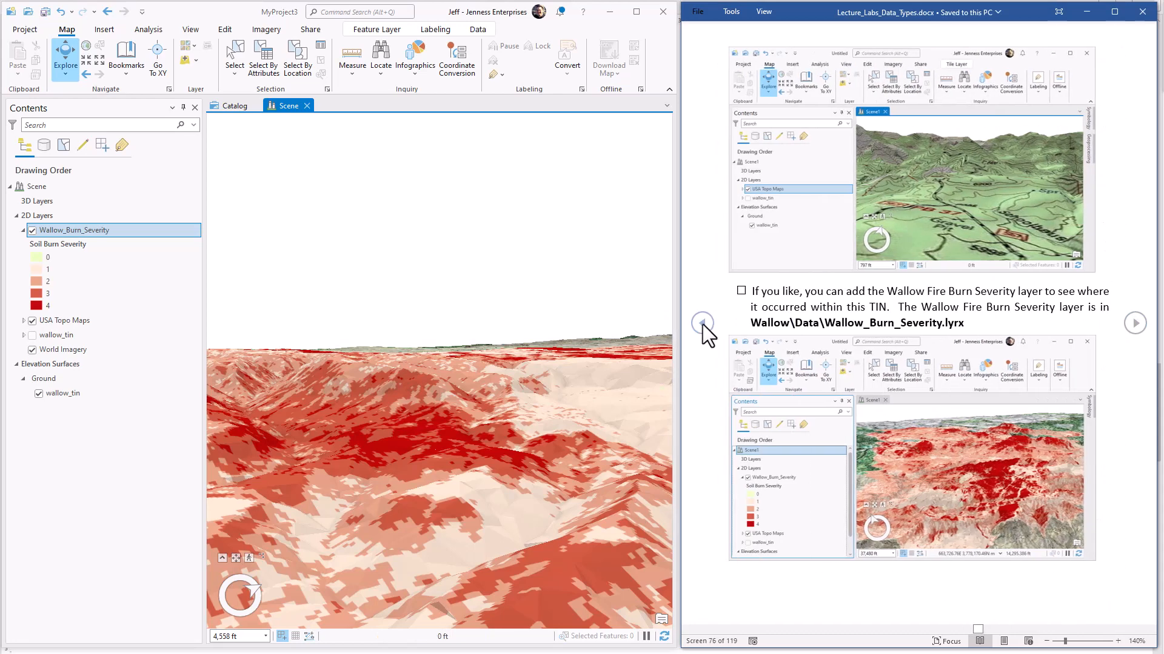